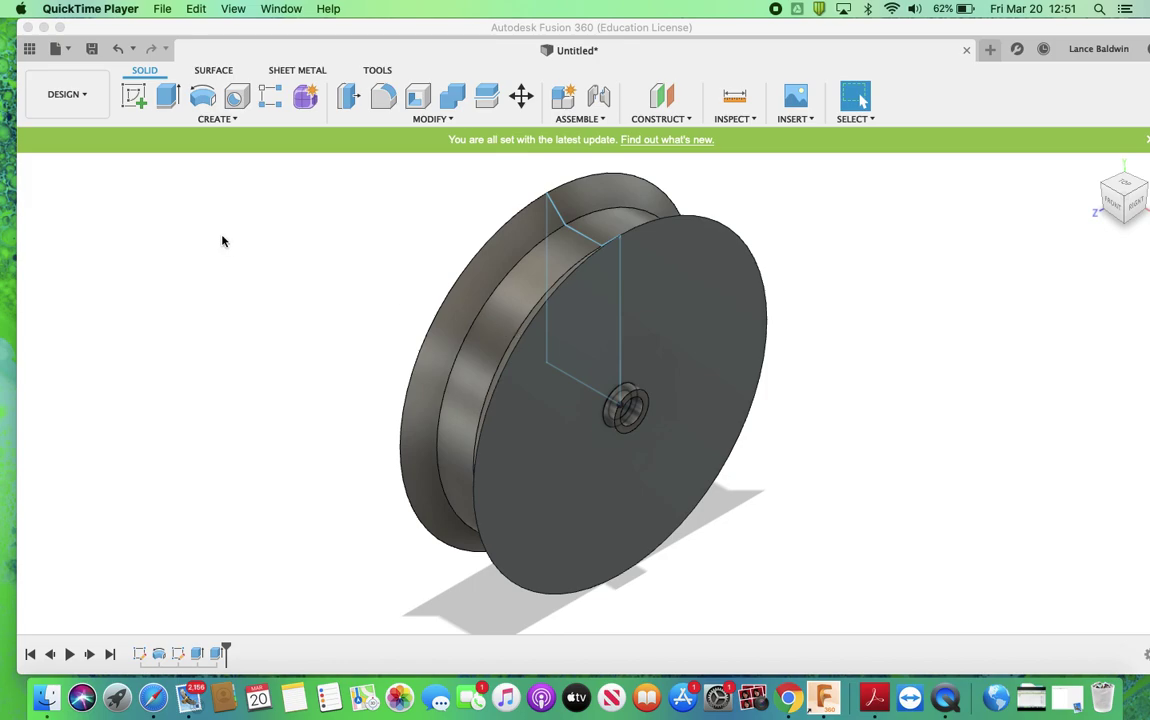
Start a new sketch on the YZ origin plane through the pulley.
click(135, 100)
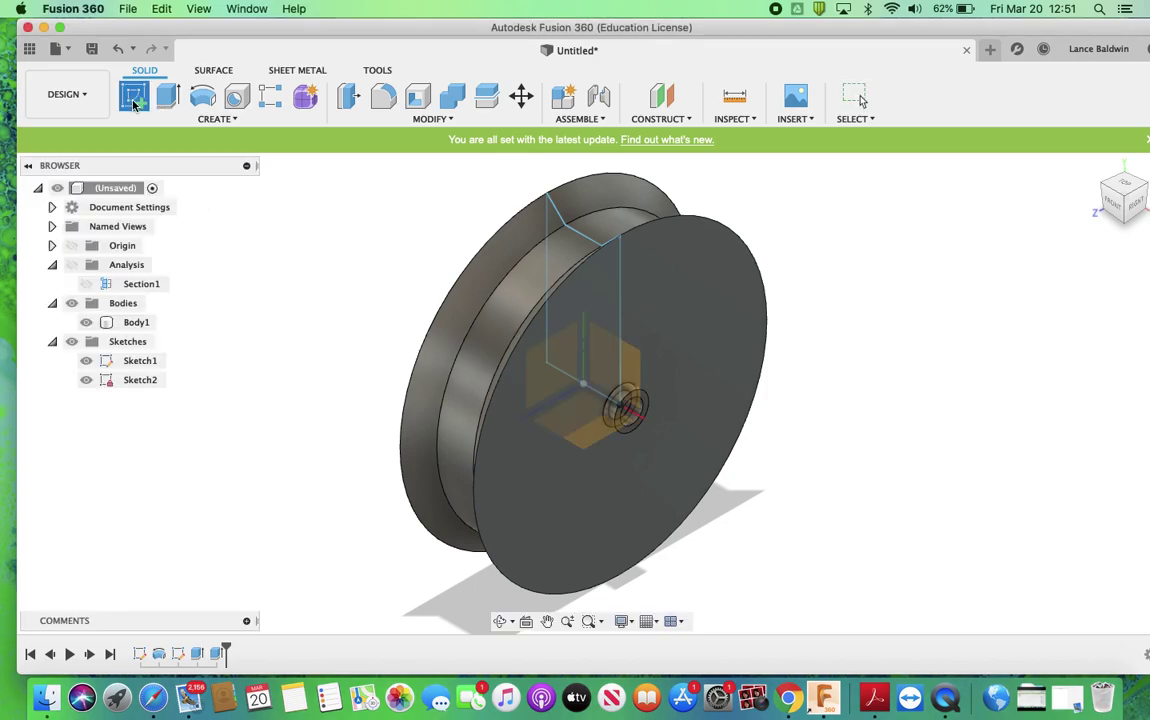
click(535, 387)
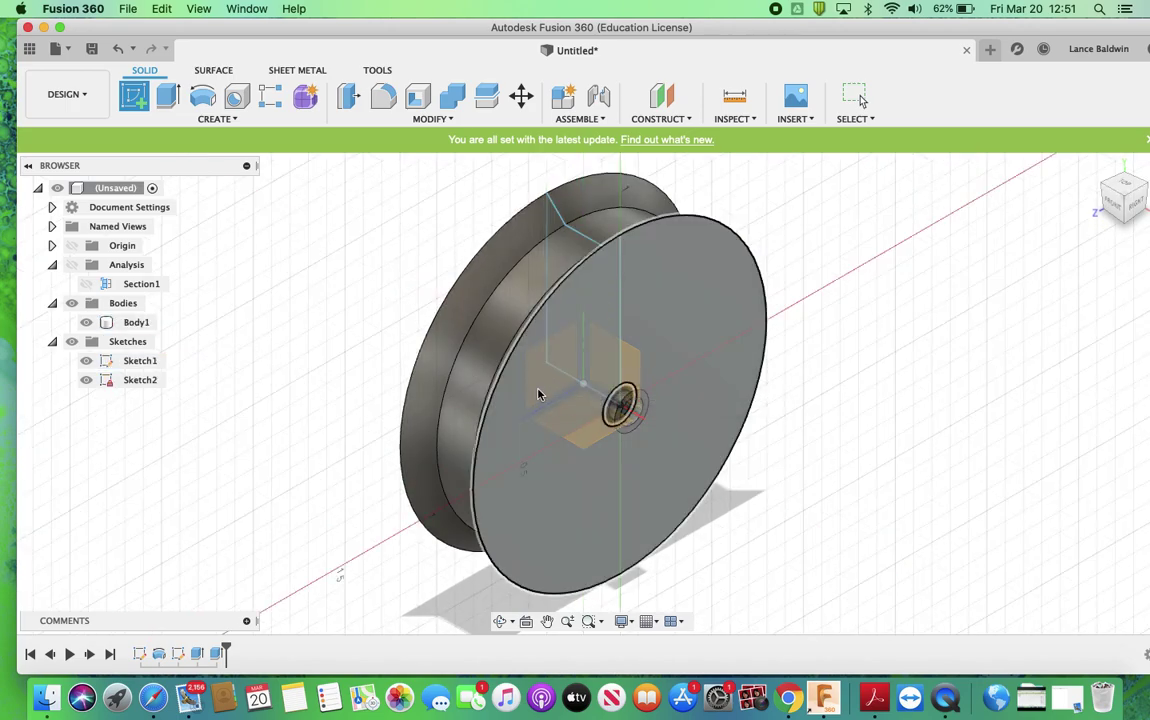
scroll(538, 393, down, 5)
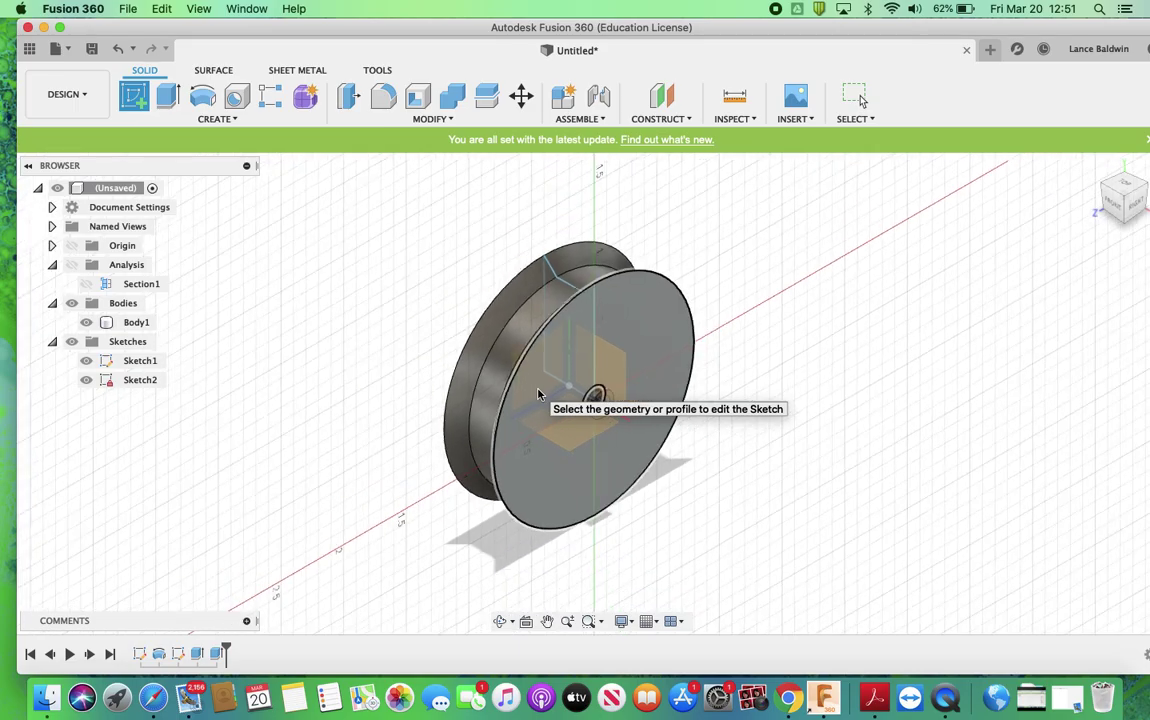
scroll(538, 393, down, 2)
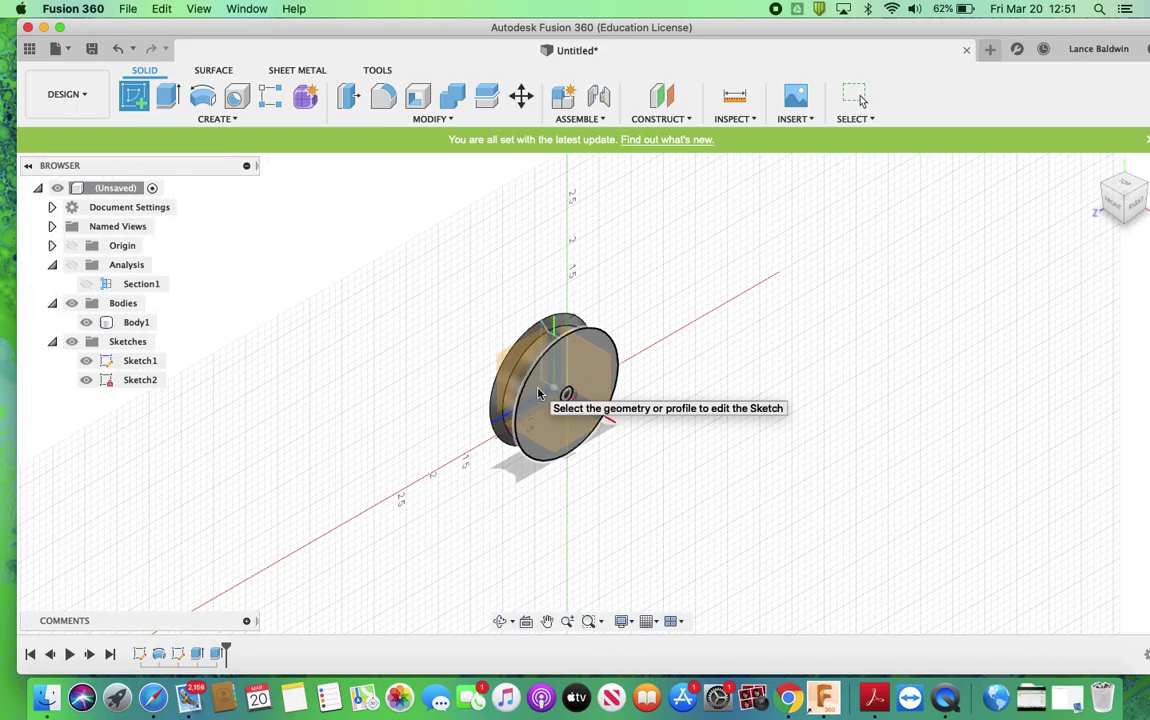
scroll(538, 393, up, 4)
scroll(538, 393, up, 2)
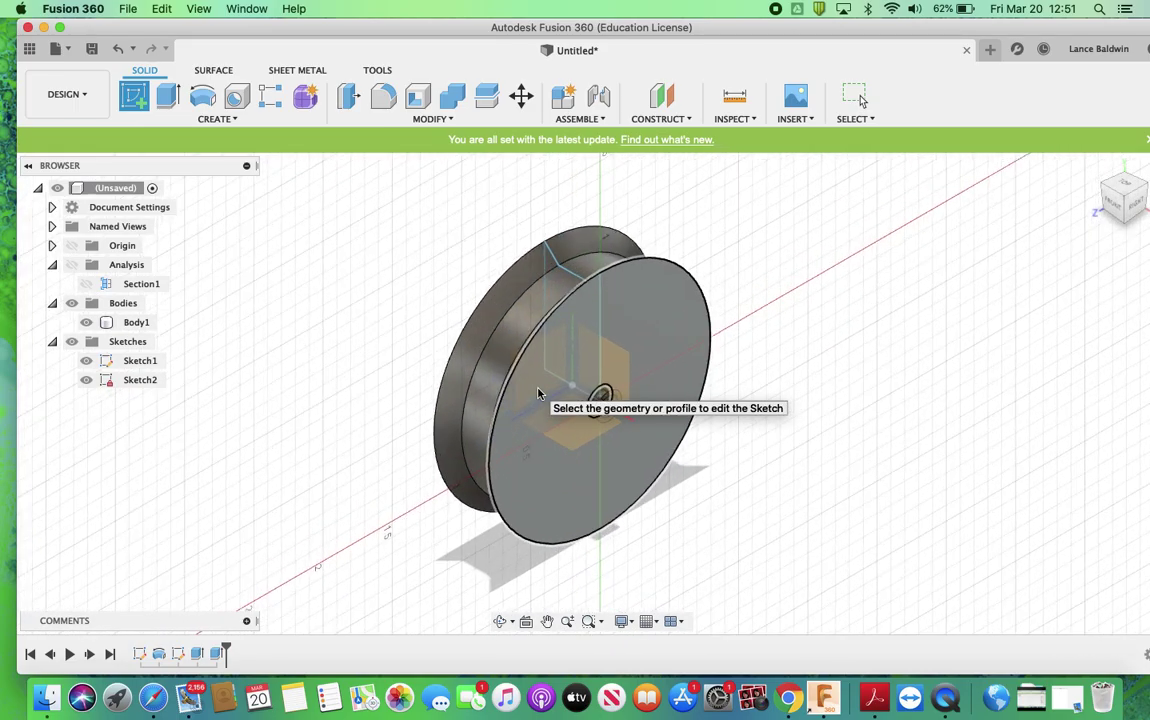
scroll(538, 393, down, 4)
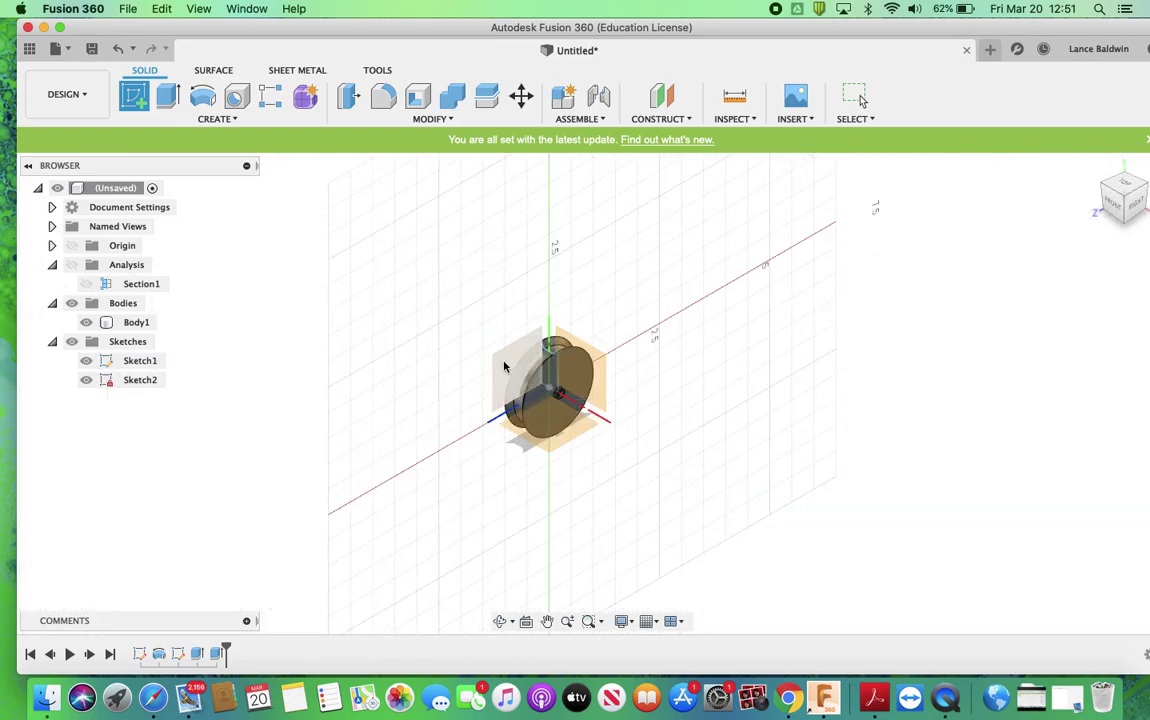
click(507, 372)
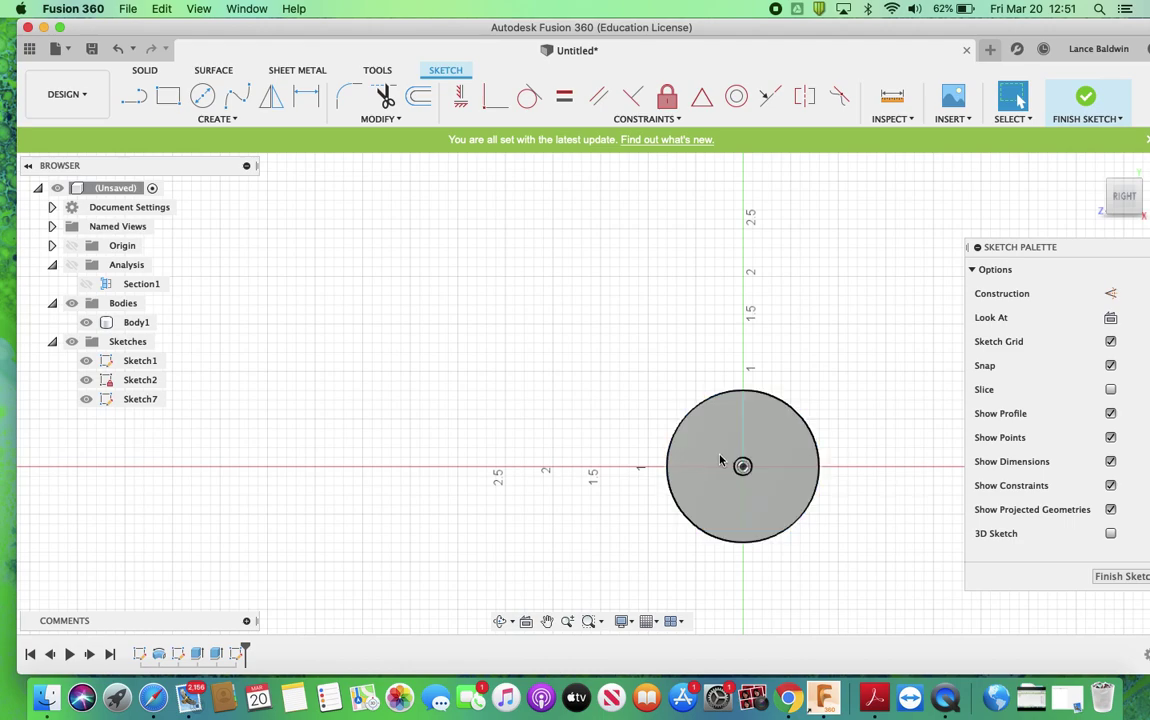
Centre the pulley in view and enable Slice to reveal the groove section.
scroll(728, 460, up, 3)
scroll(728, 460, up, 1)
middle_drag(667, 424, 496, 354)
key(Escape)
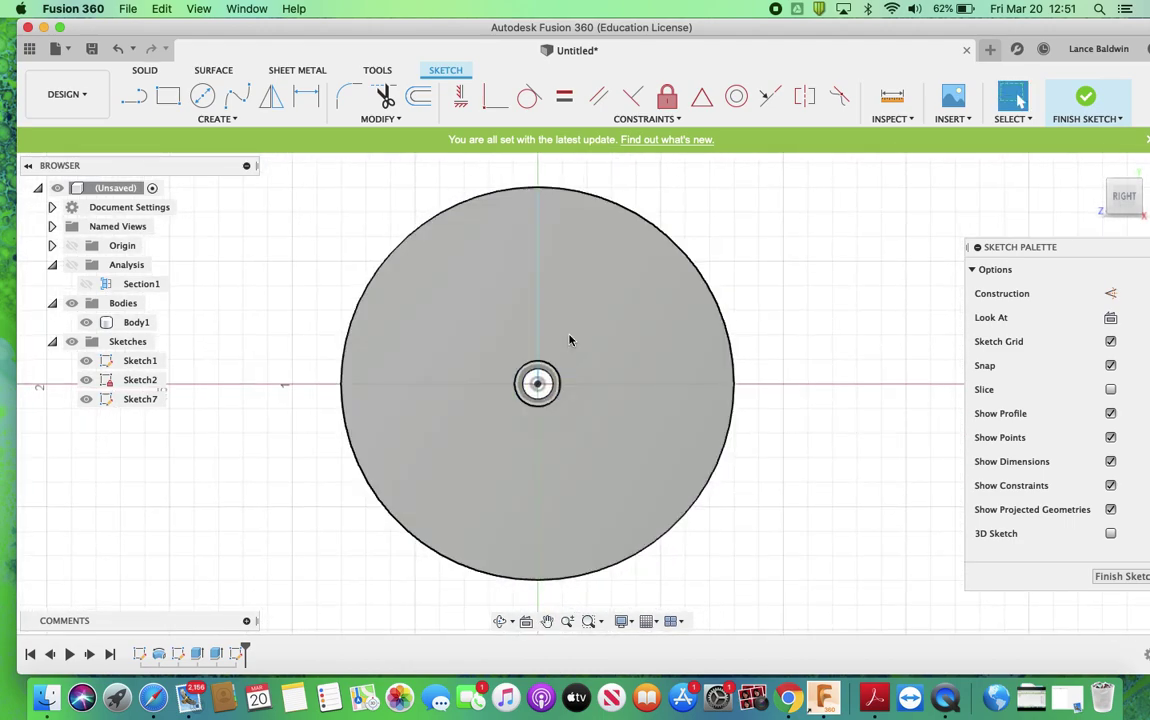
click(1111, 390)
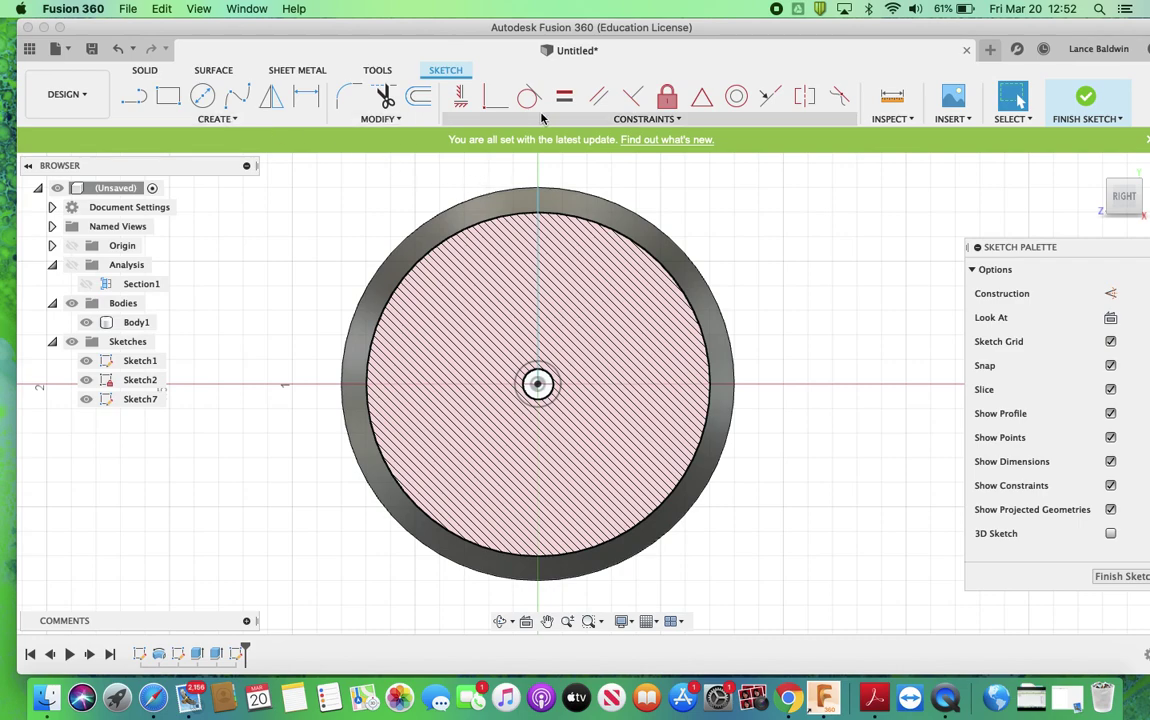
Switch new sketch geometry to construction mode.
click(234, 121)
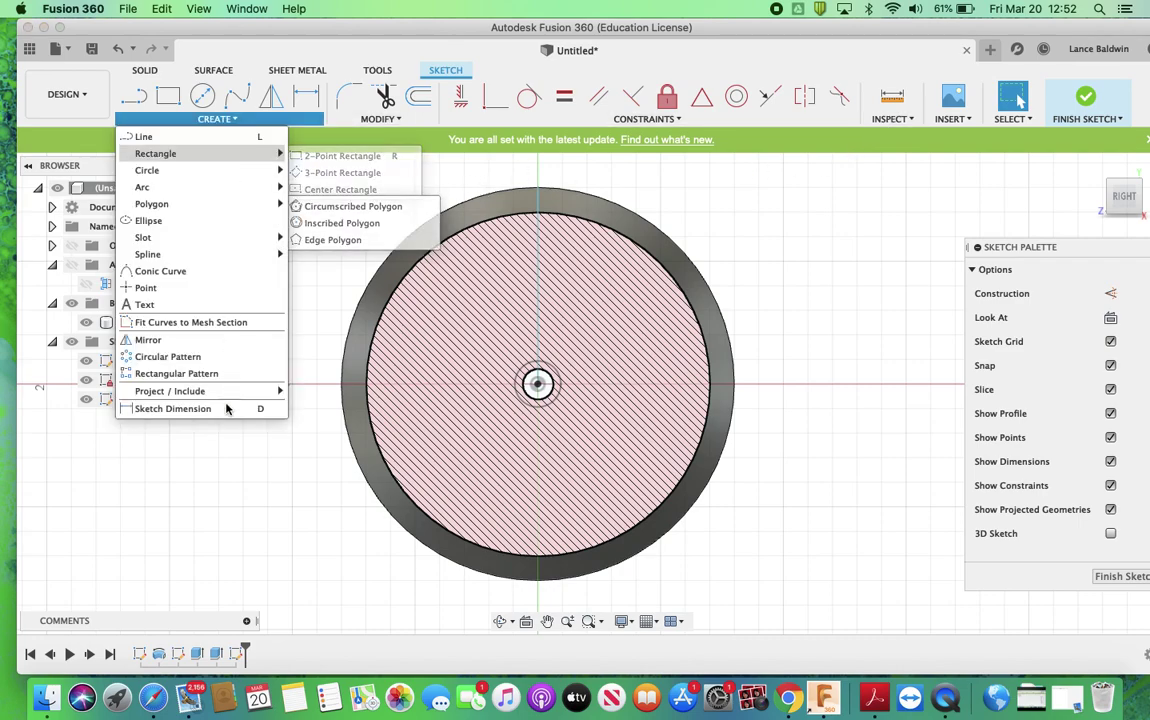
mouse_move(158, 206)
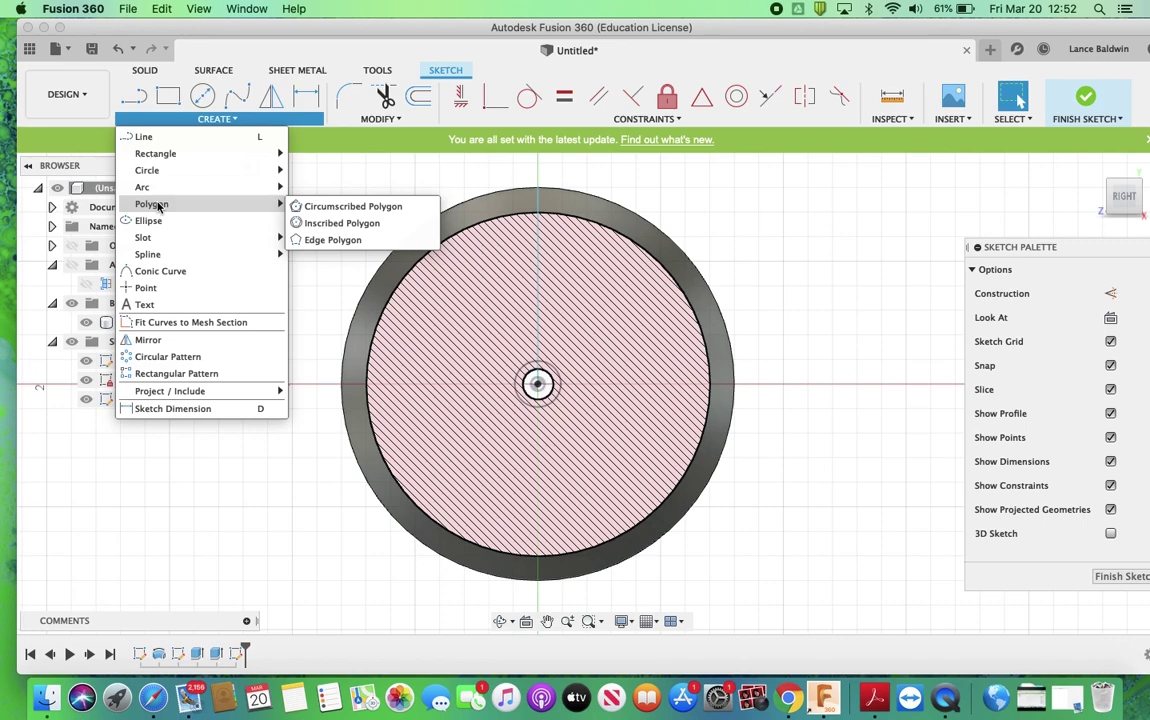
click(1110, 293)
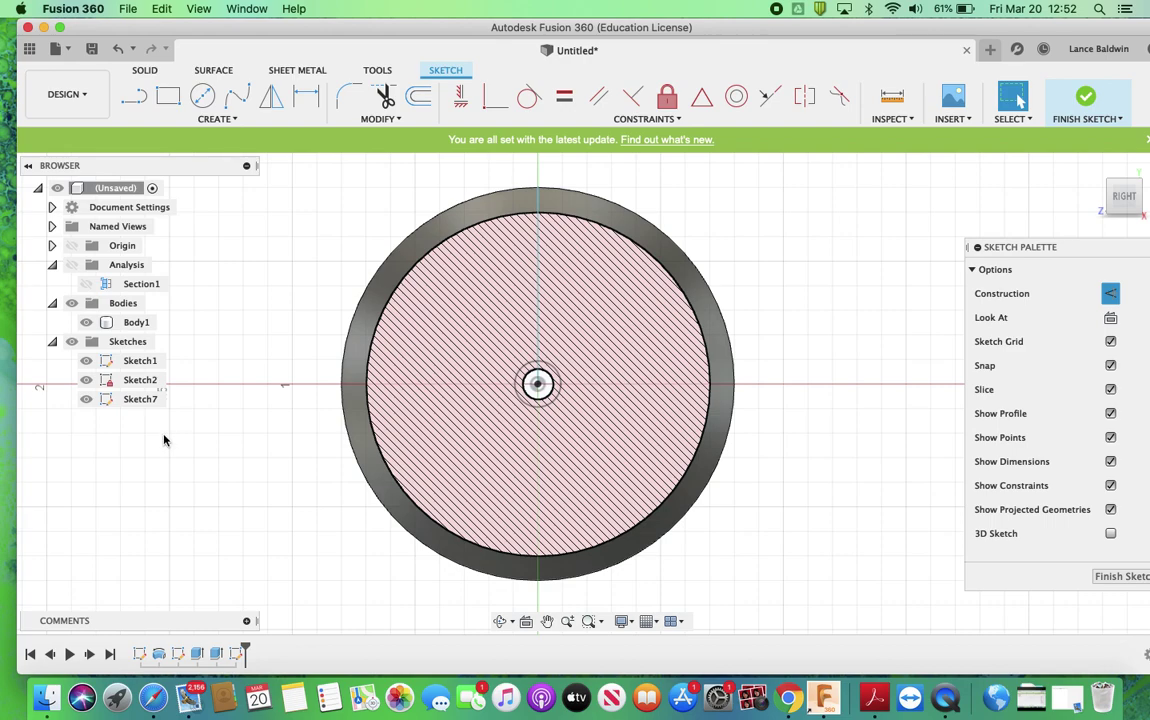
Place two sketch points, one left and one right of the pulley.
click(205, 119)
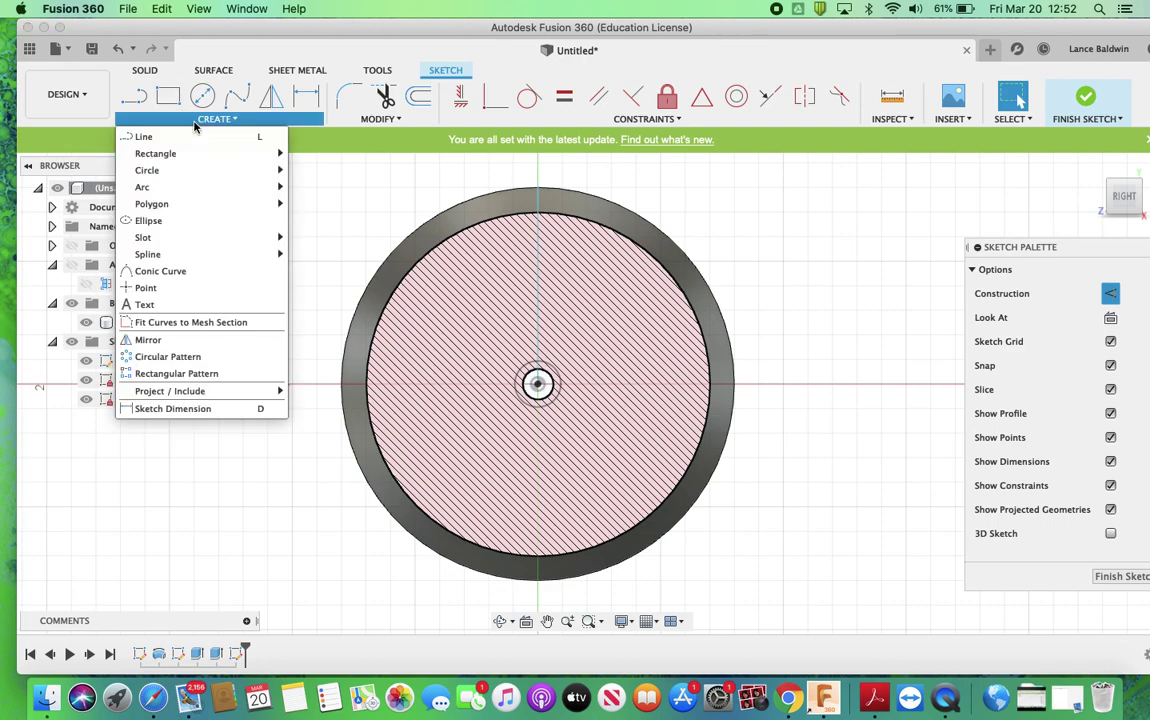
click(146, 287)
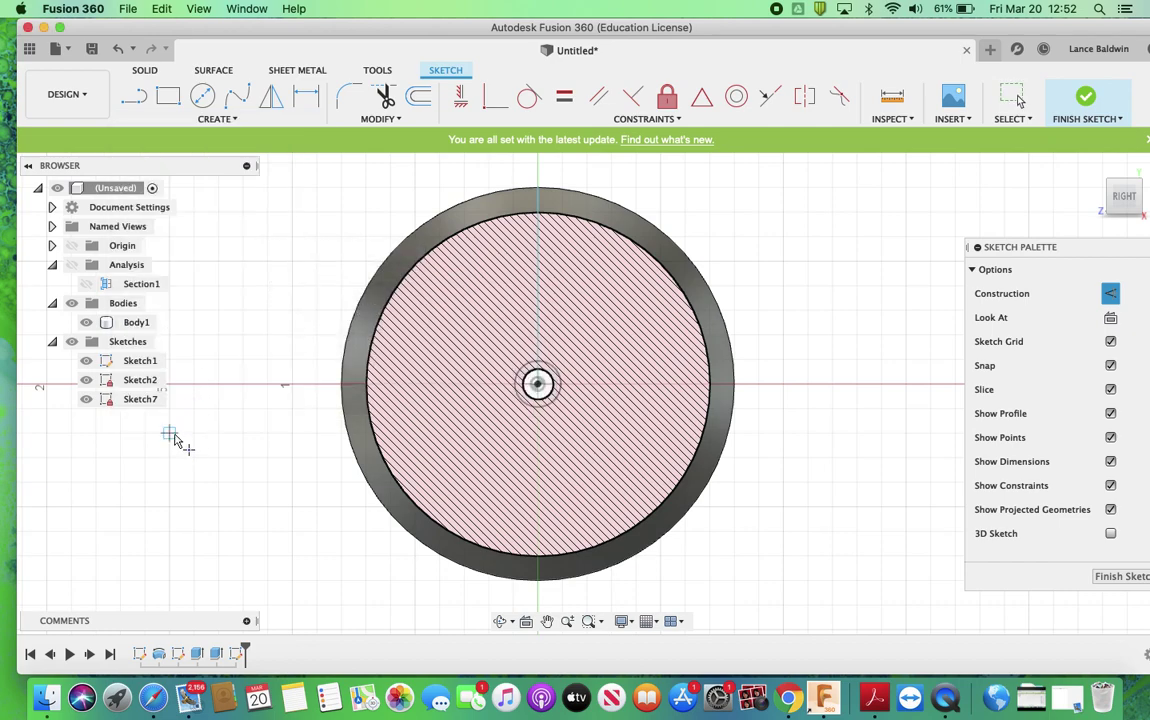
click(170, 433)
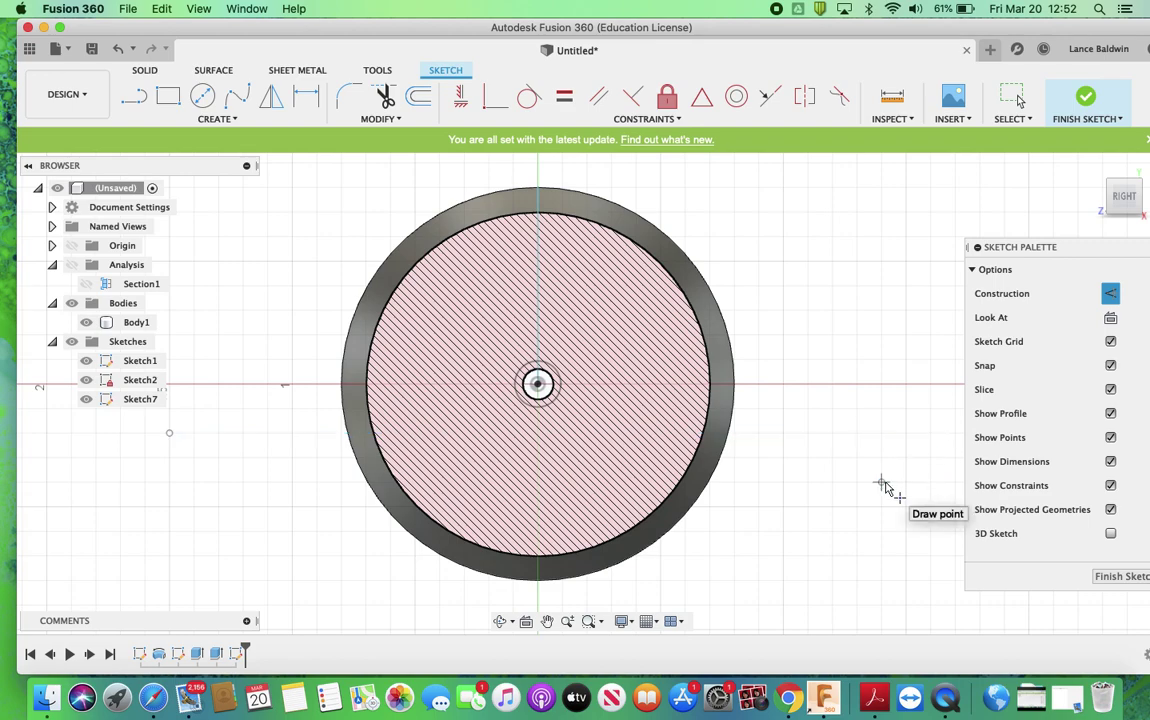
click(881, 483)
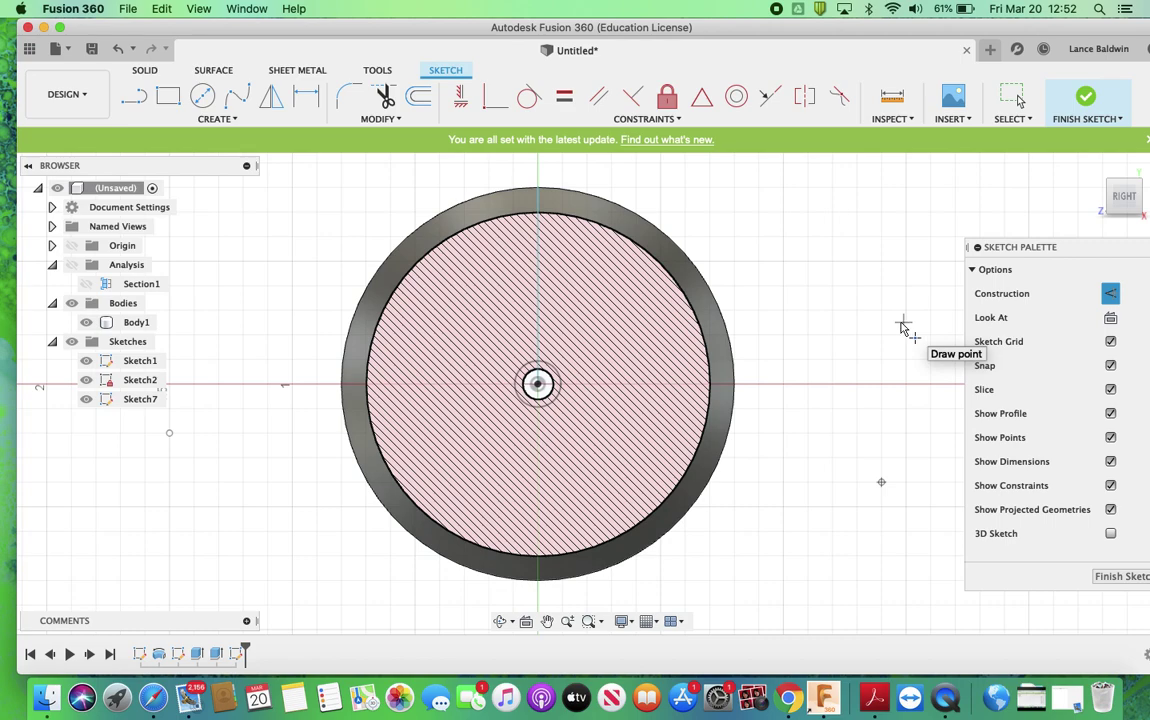
Draw a construction line from the left point up to the top of the groove.
key(l)
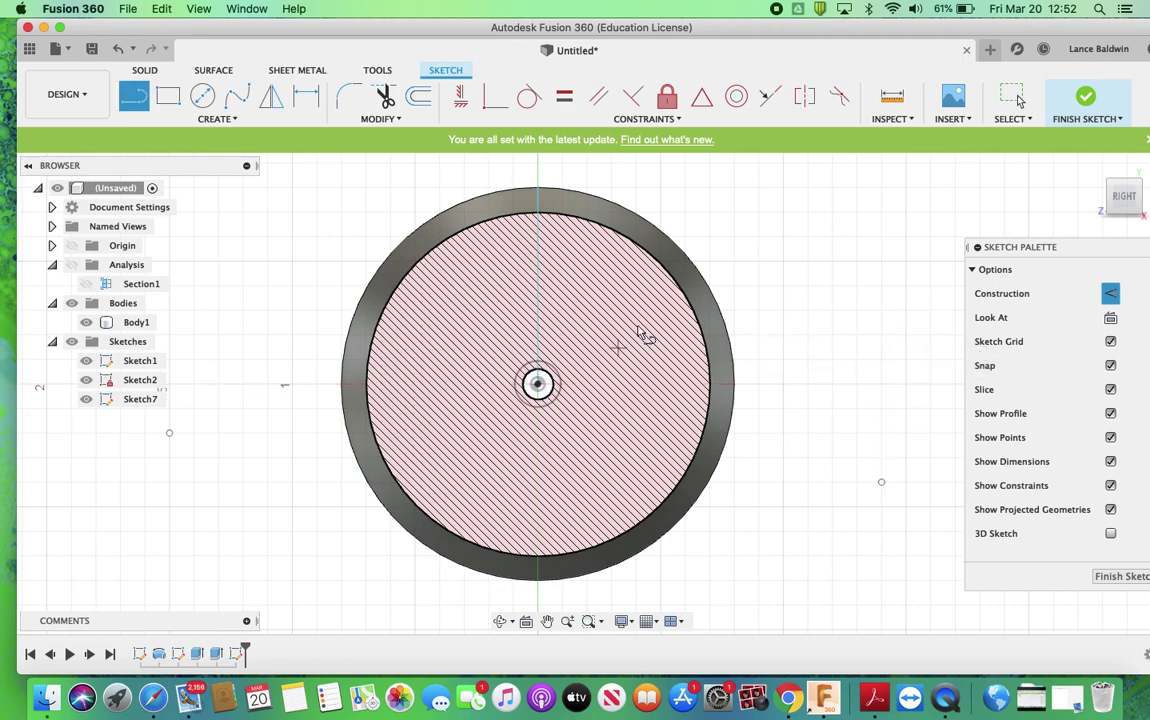
click(169, 432)
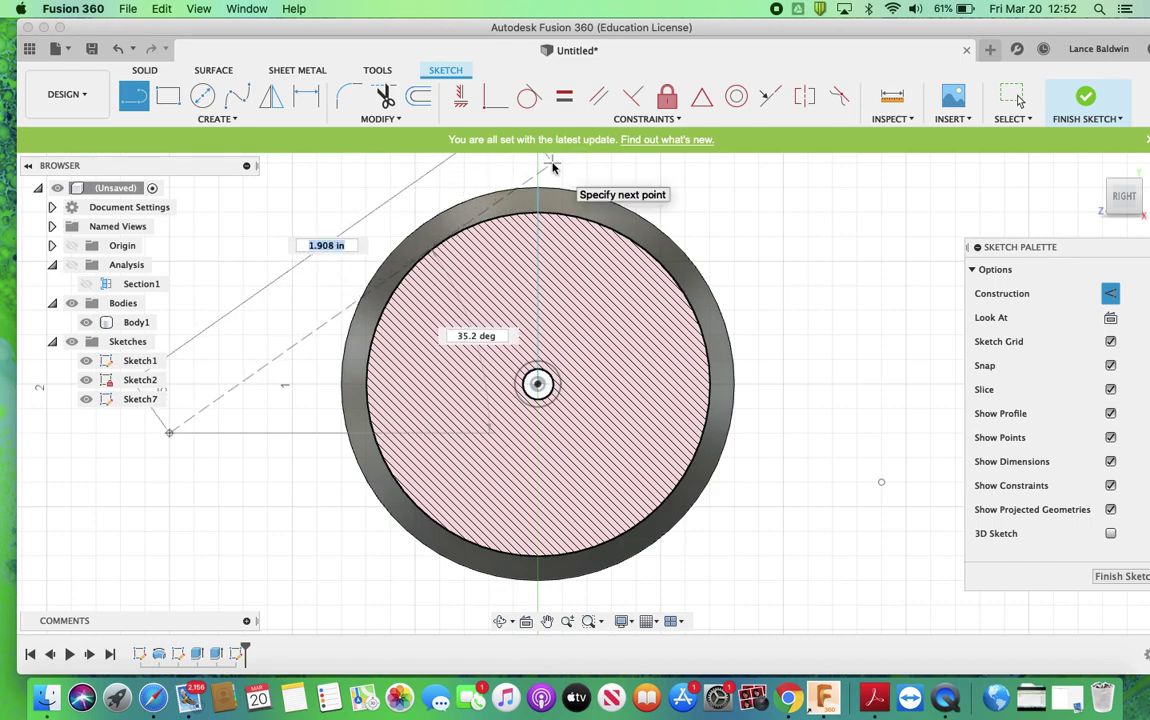
scroll(462, 233, up, 3)
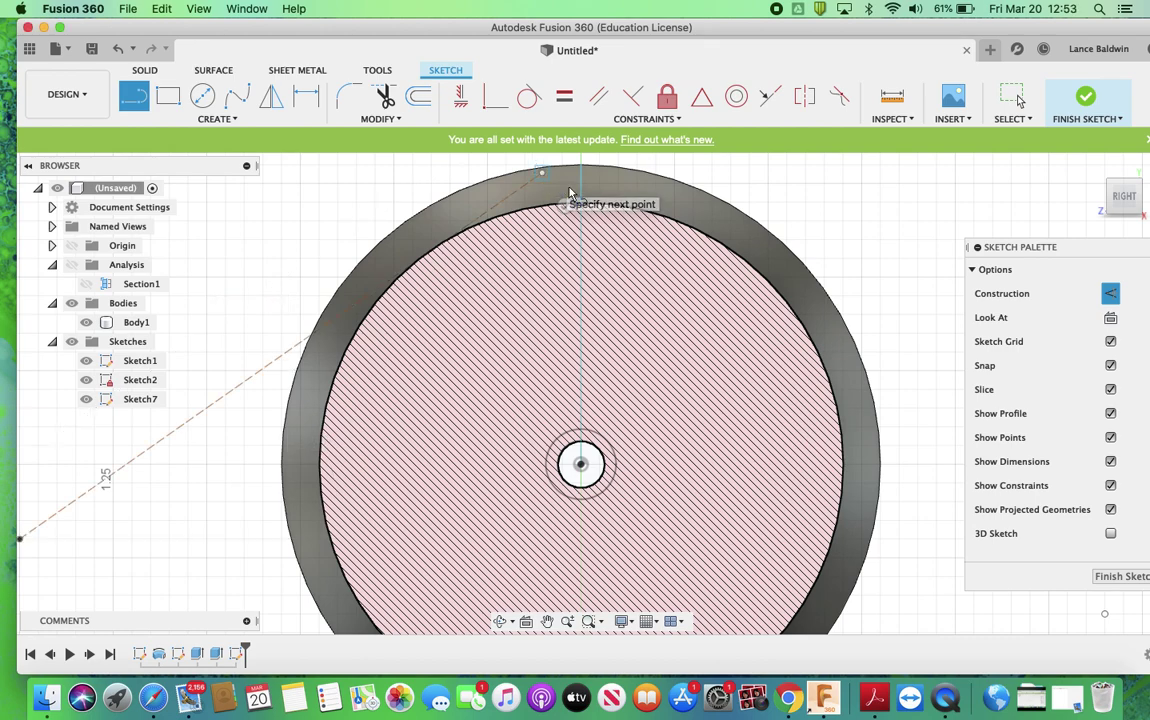
click(541, 175)
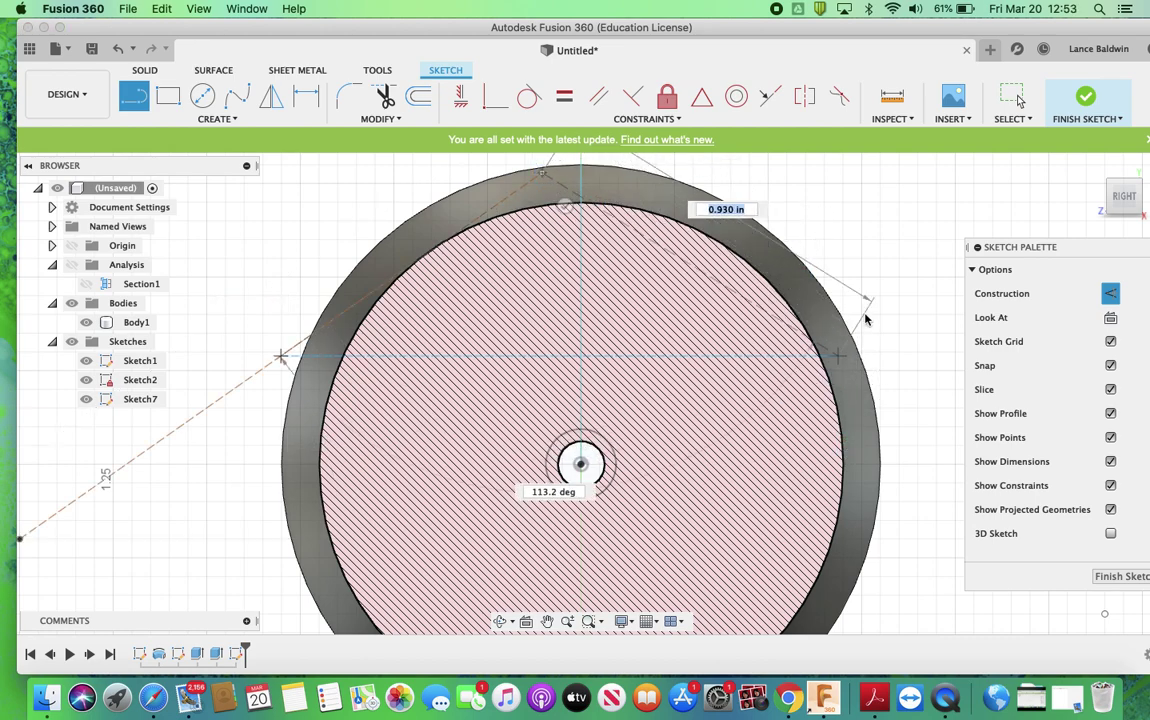
scroll(864, 348, down, 3)
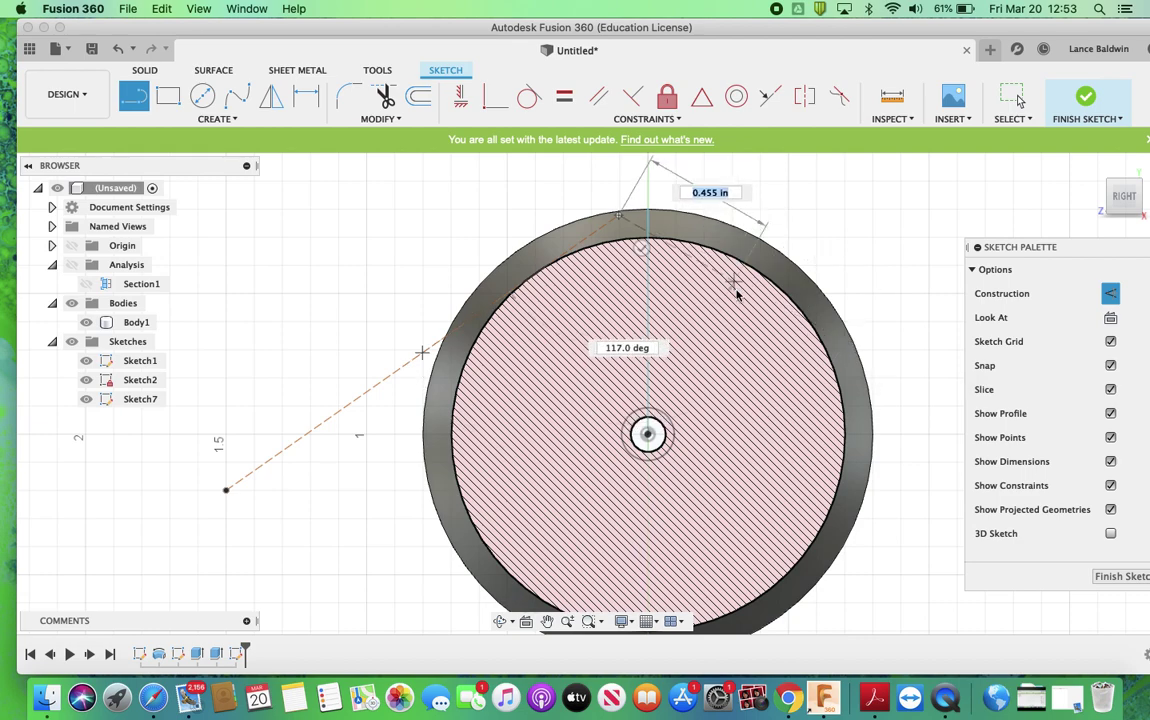
key(Escape)
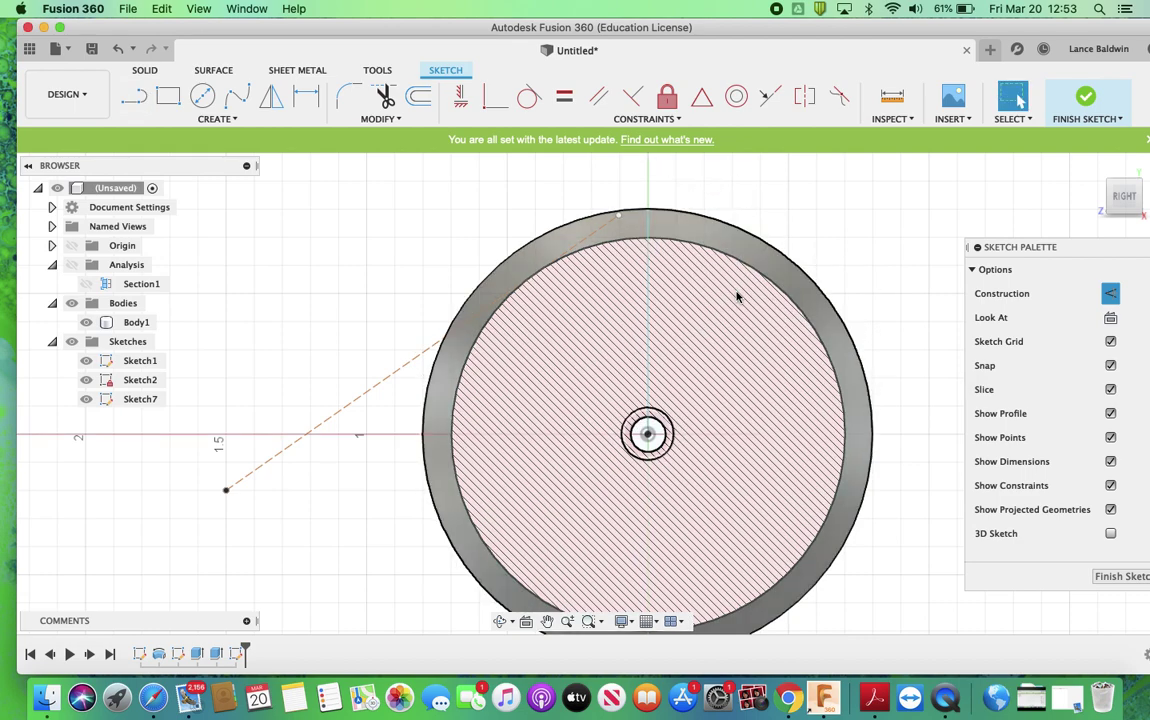
scroll(787, 421, down, 1)
scroll(787, 421, down, 2)
middle_drag(786, 413, 500, 377)
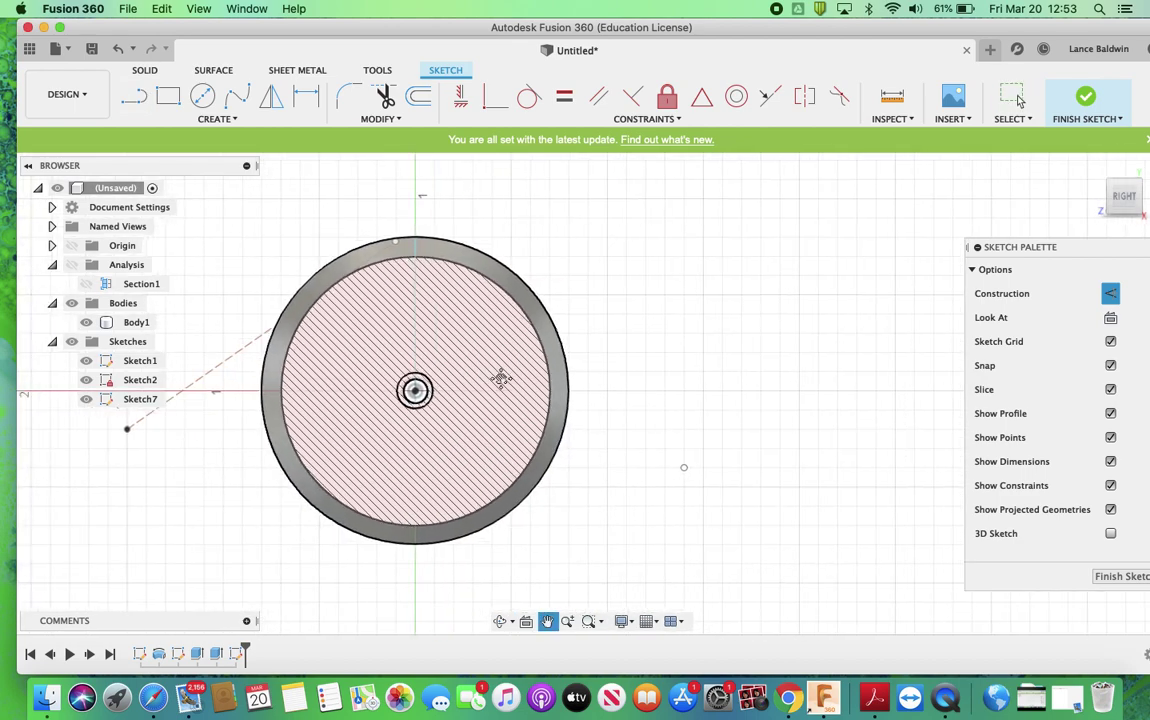
Draw a construction line from the right point up to the top of the groove.
key(l)
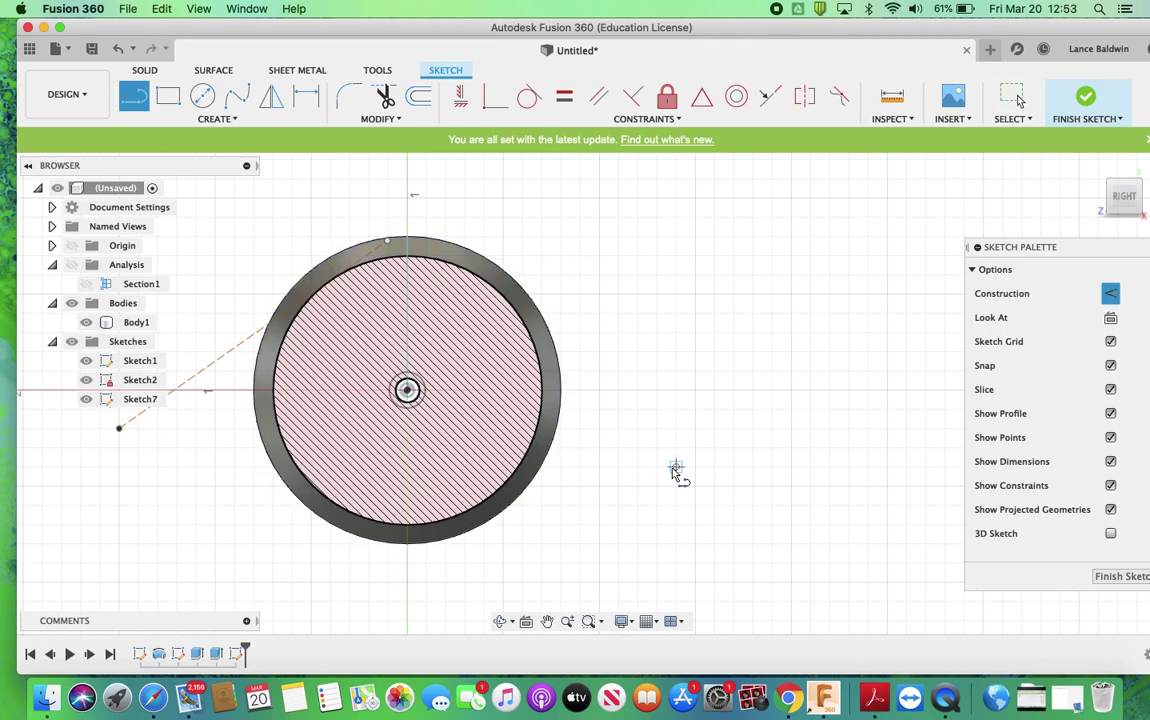
click(676, 470)
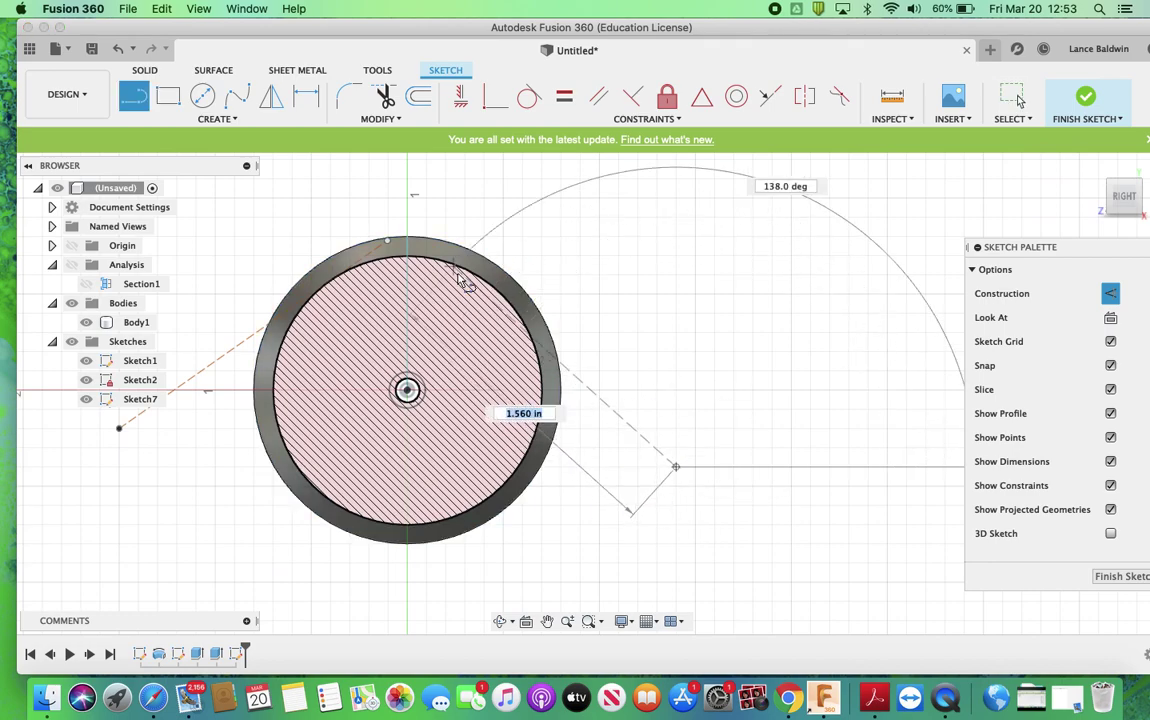
scroll(478, 296, up, 3)
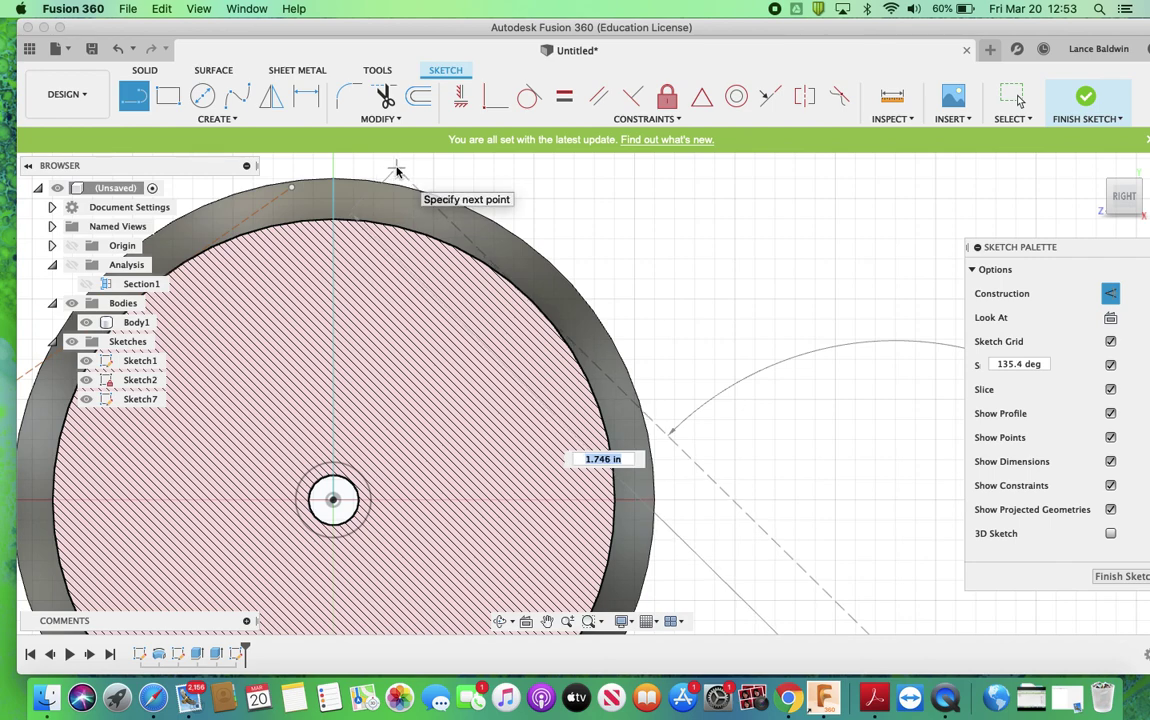
drag(396, 172, 398, 167)
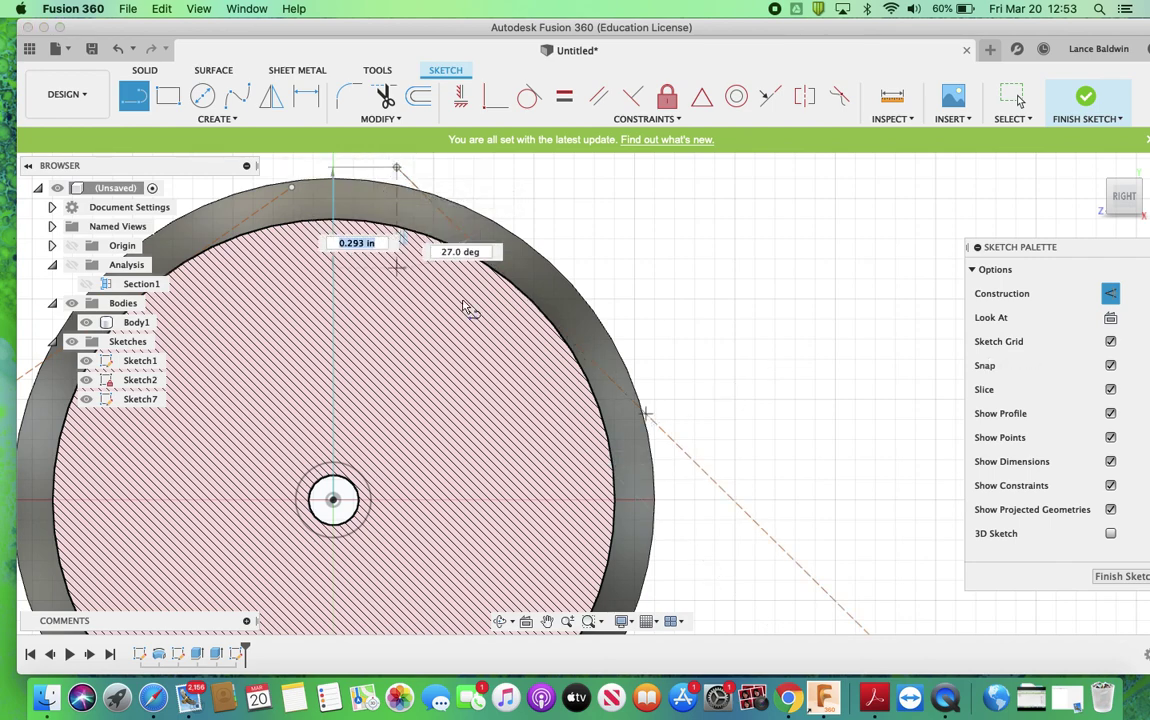
scroll(468, 306, down, 3)
scroll(470, 306, down, 2)
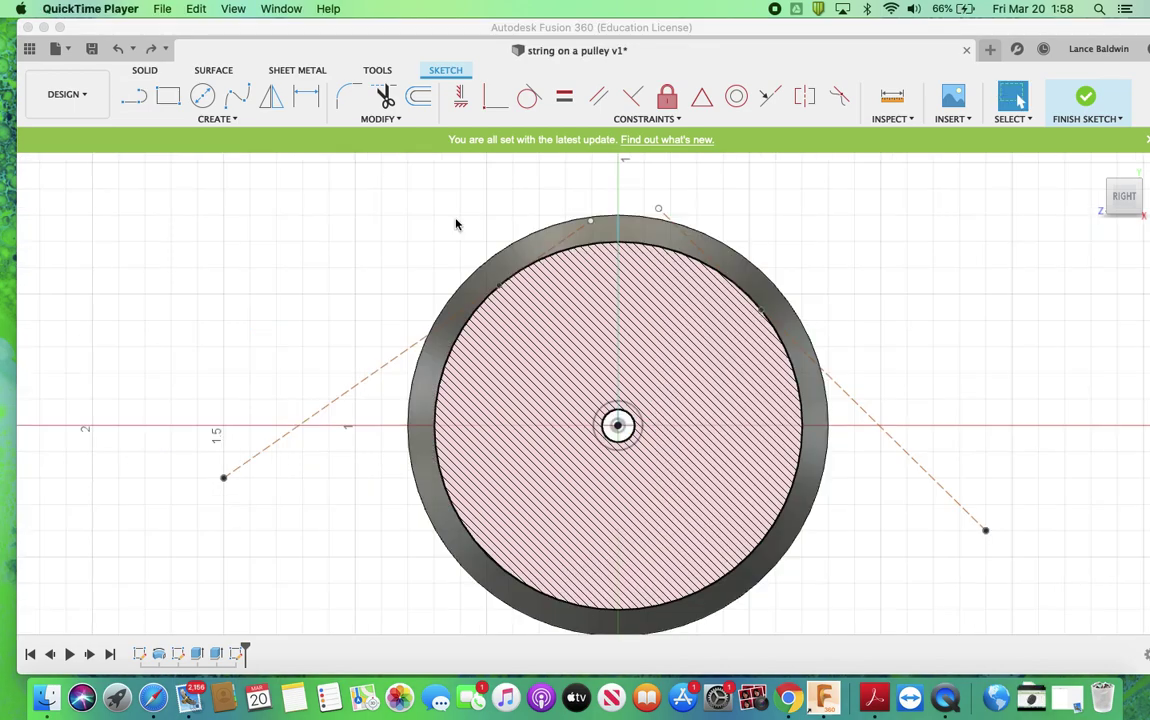
click(206, 118)
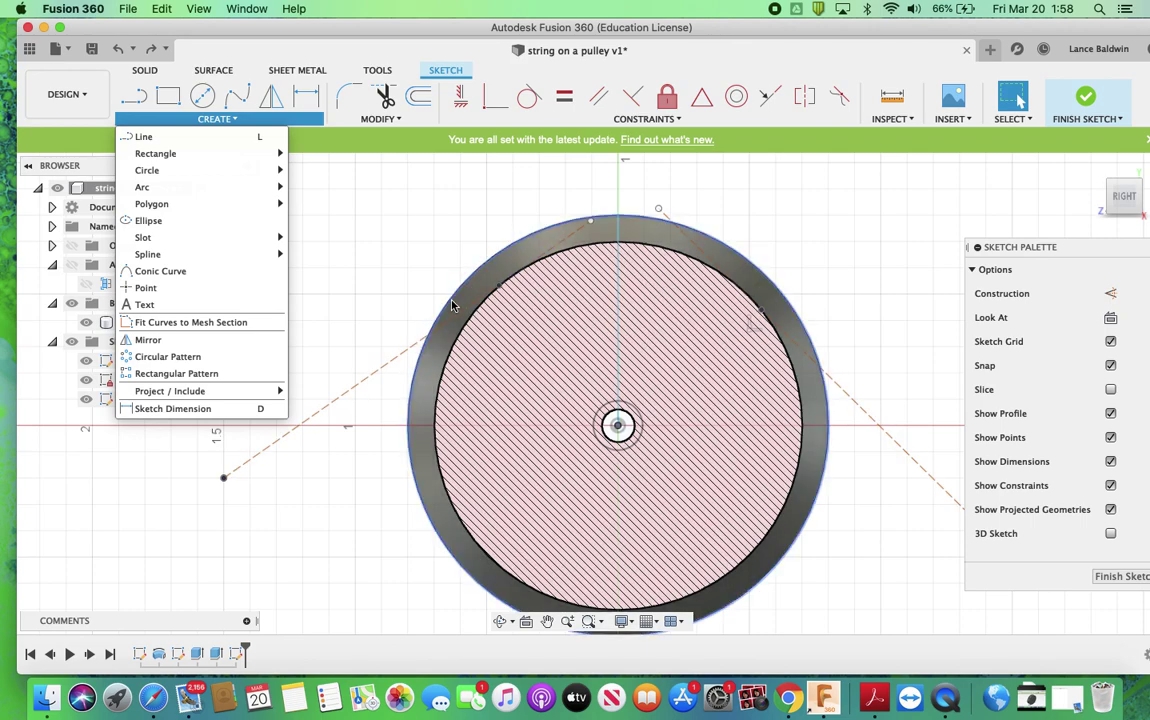
mouse_move(200, 254)
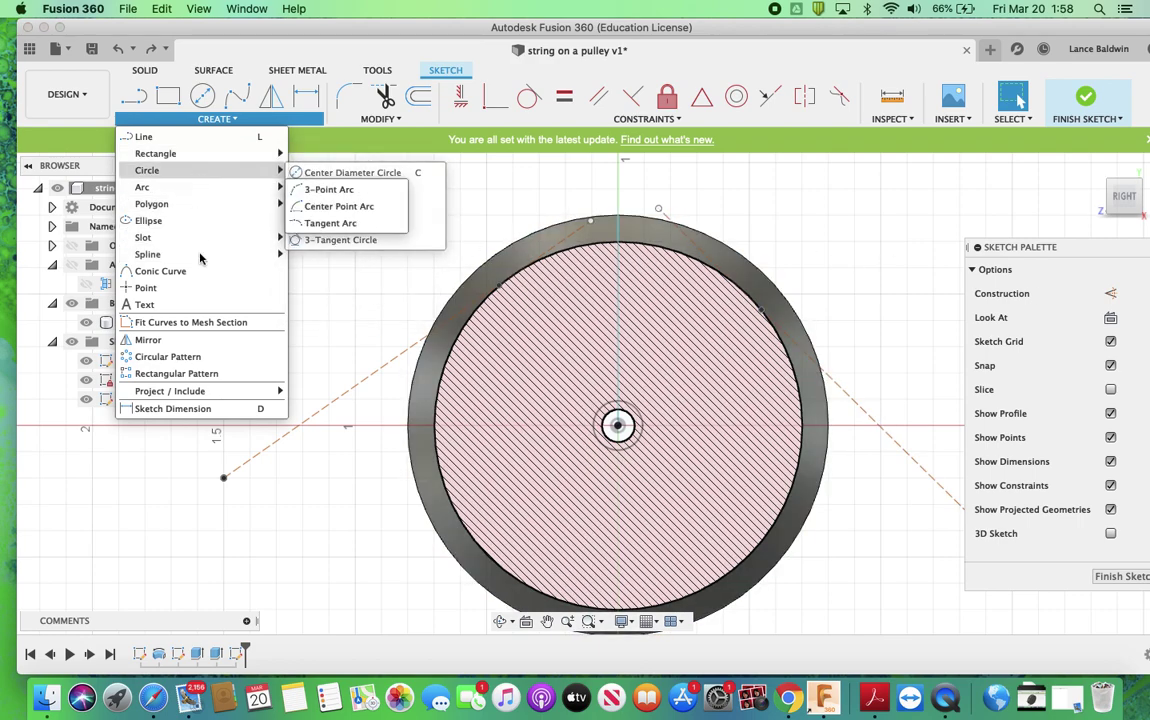
click(224, 479)
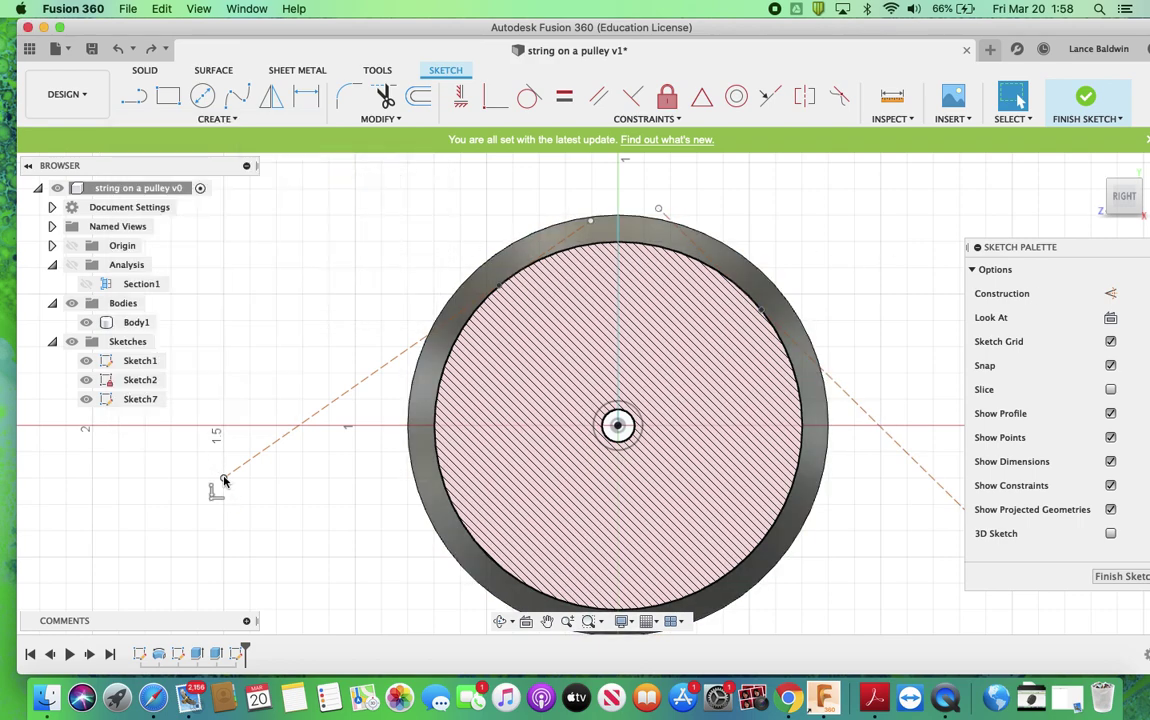
click(500, 286)
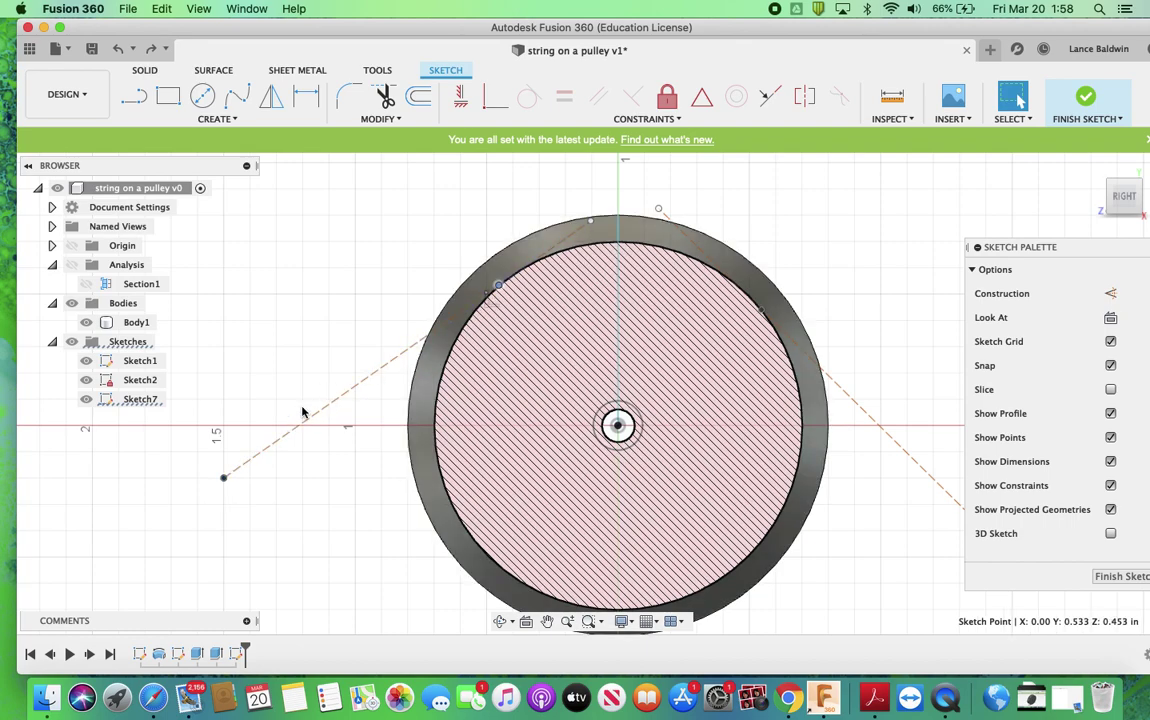
click(224, 479)
key(l)
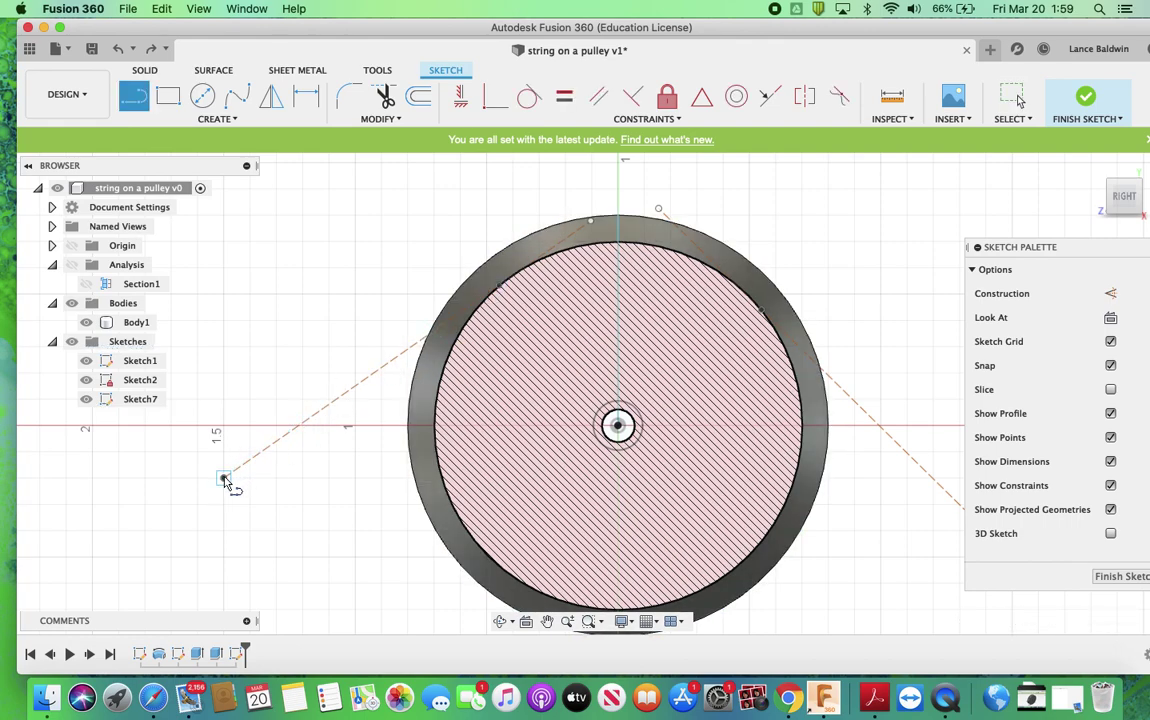
Draw solid lines linking both guide-line ends to their rim contact points.
click(224, 478)
click(501, 287)
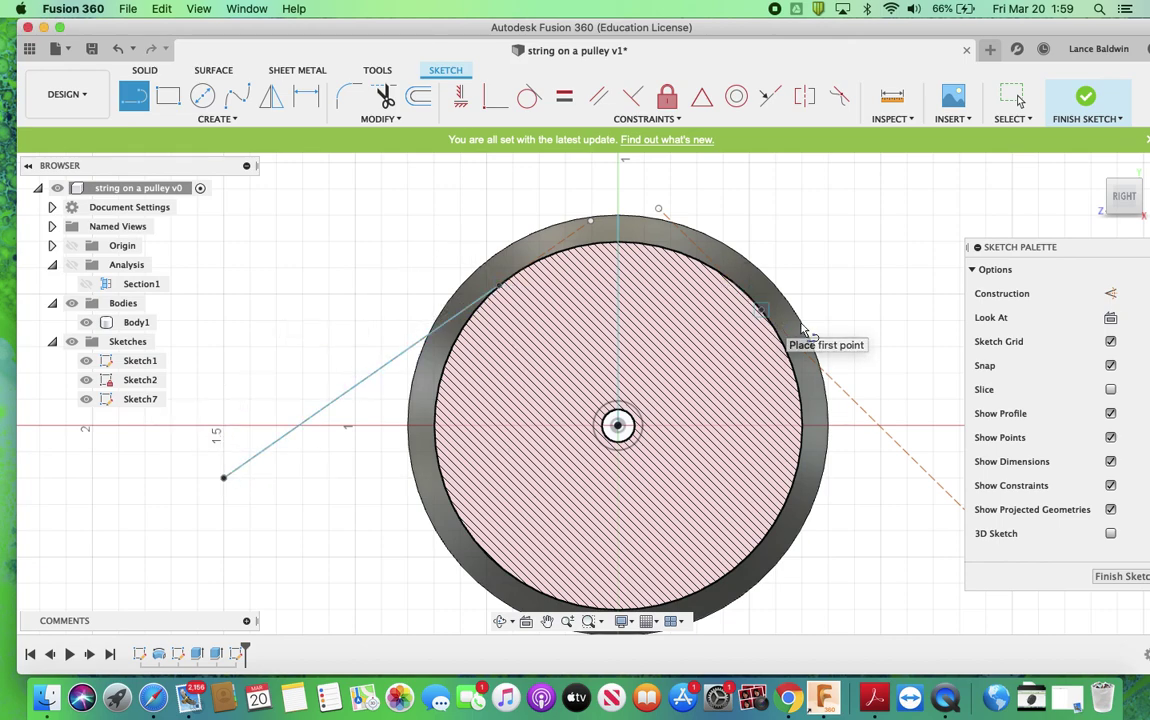
key(Escape)
middle_drag(850, 321, 680, 317)
key(l)
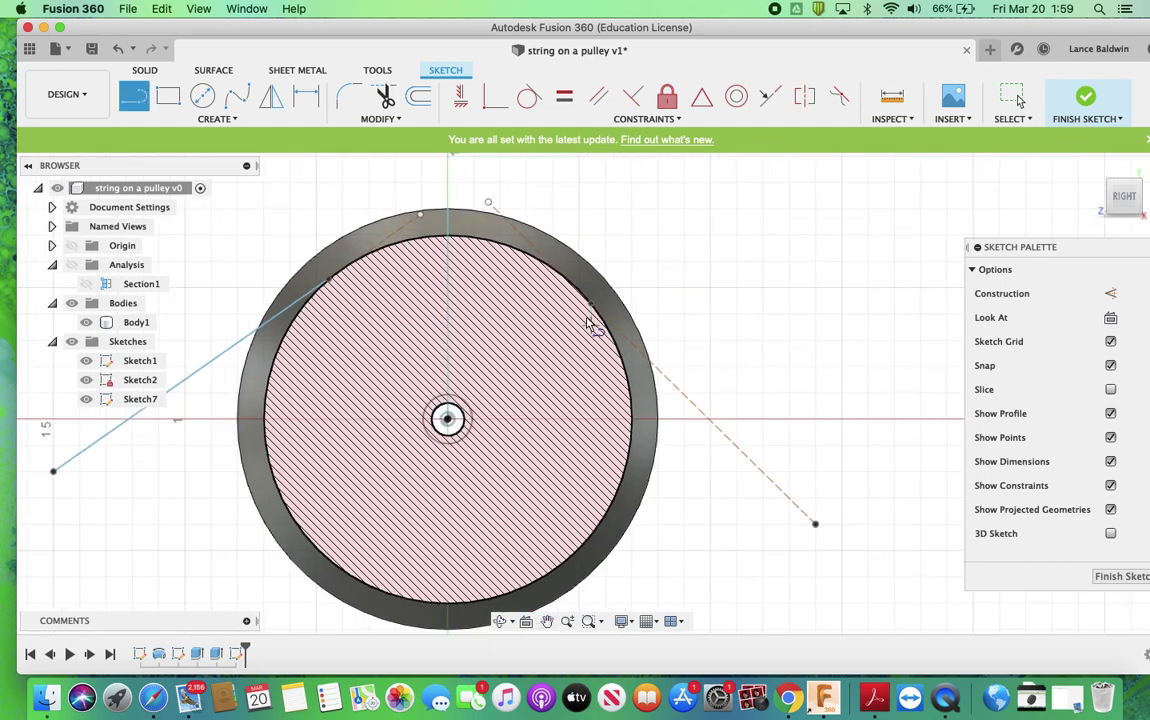
click(591, 303)
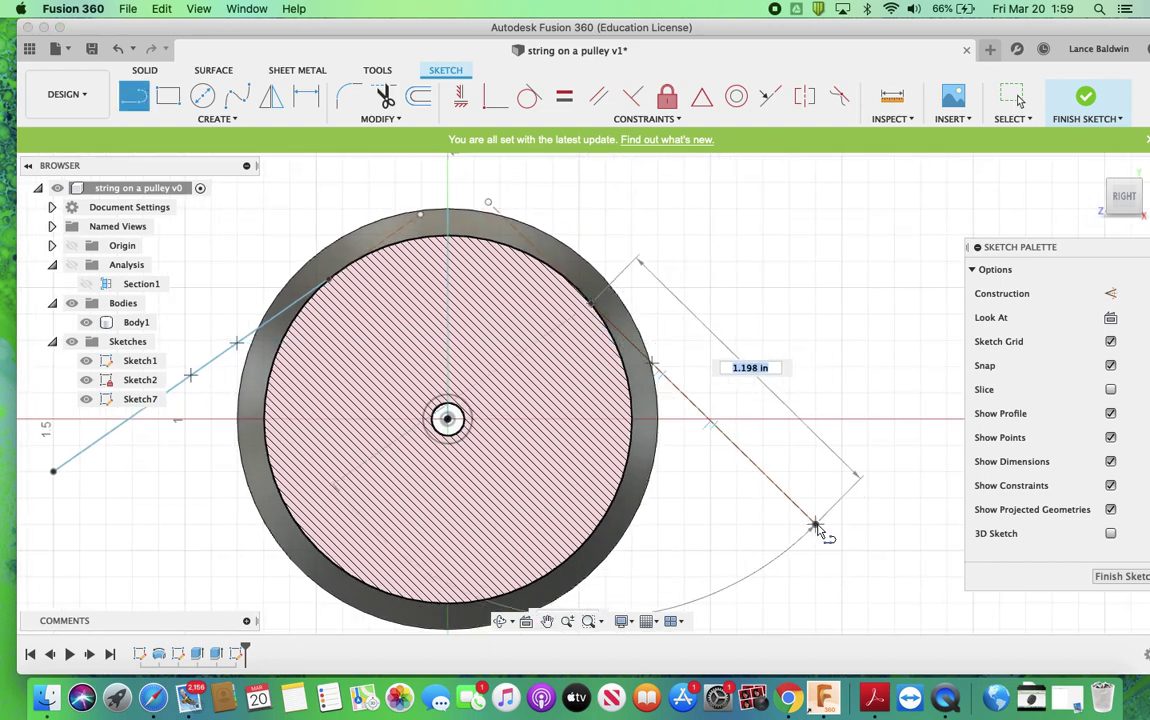
click(815, 525)
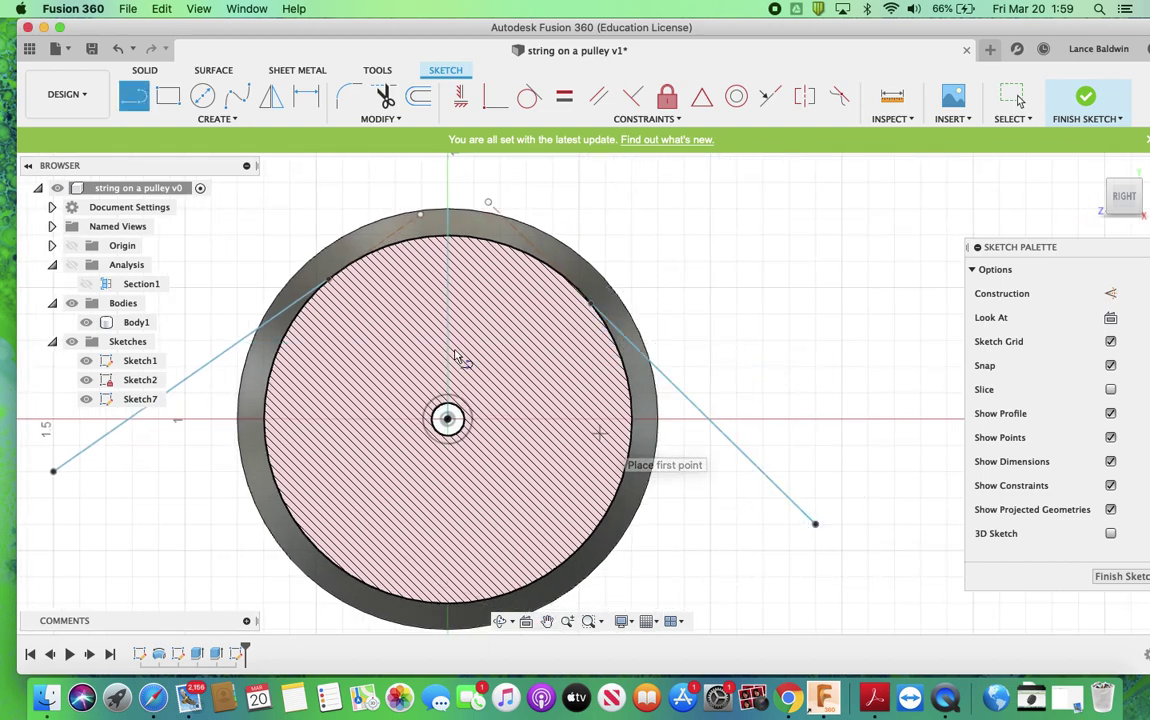
click(248, 119)
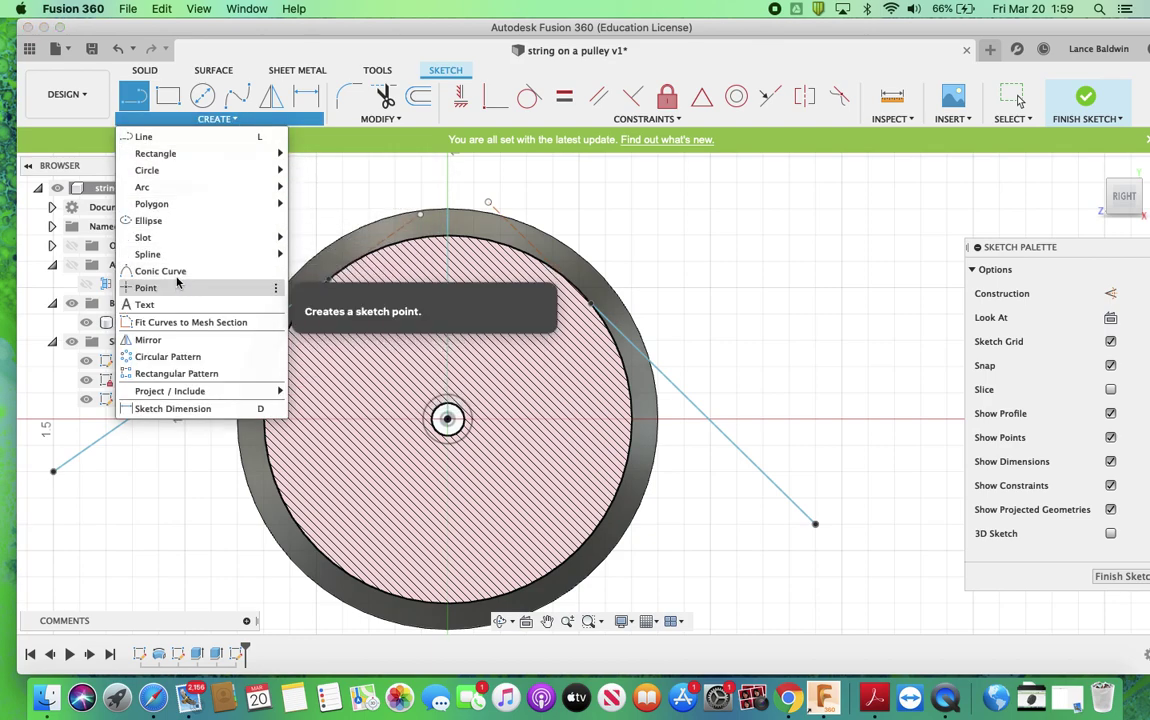
Draw a center point arc on the pulley axis between the left and right rim points.
mouse_move(169, 187)
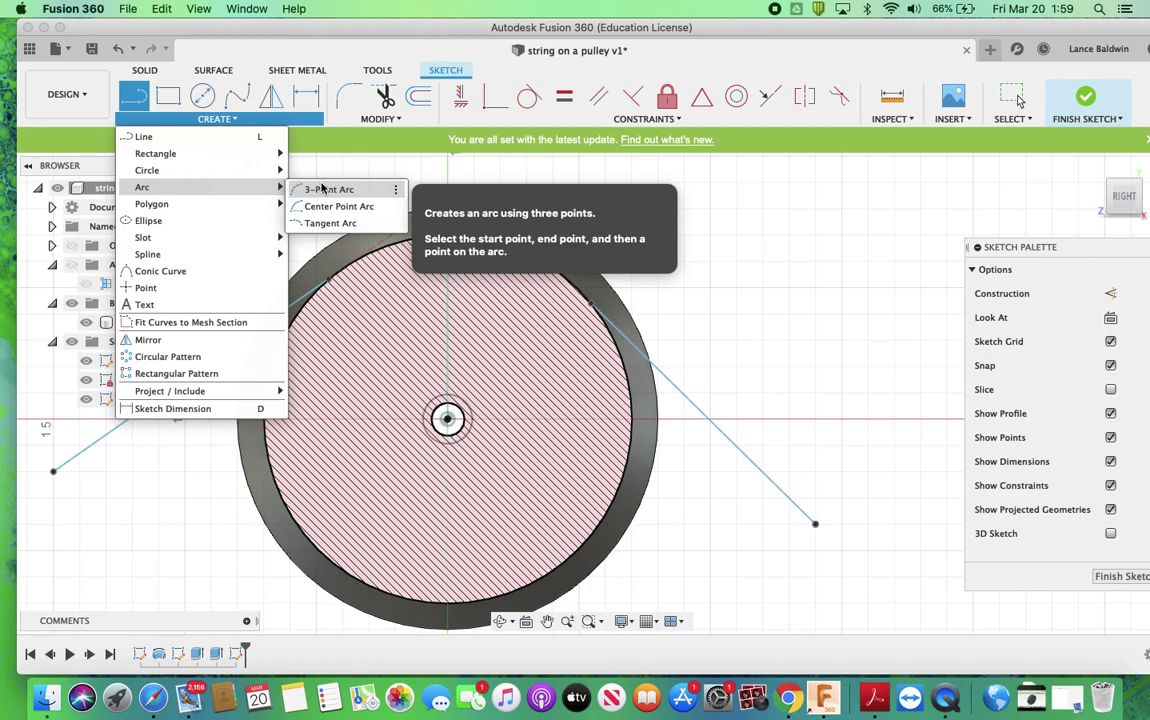
click(322, 207)
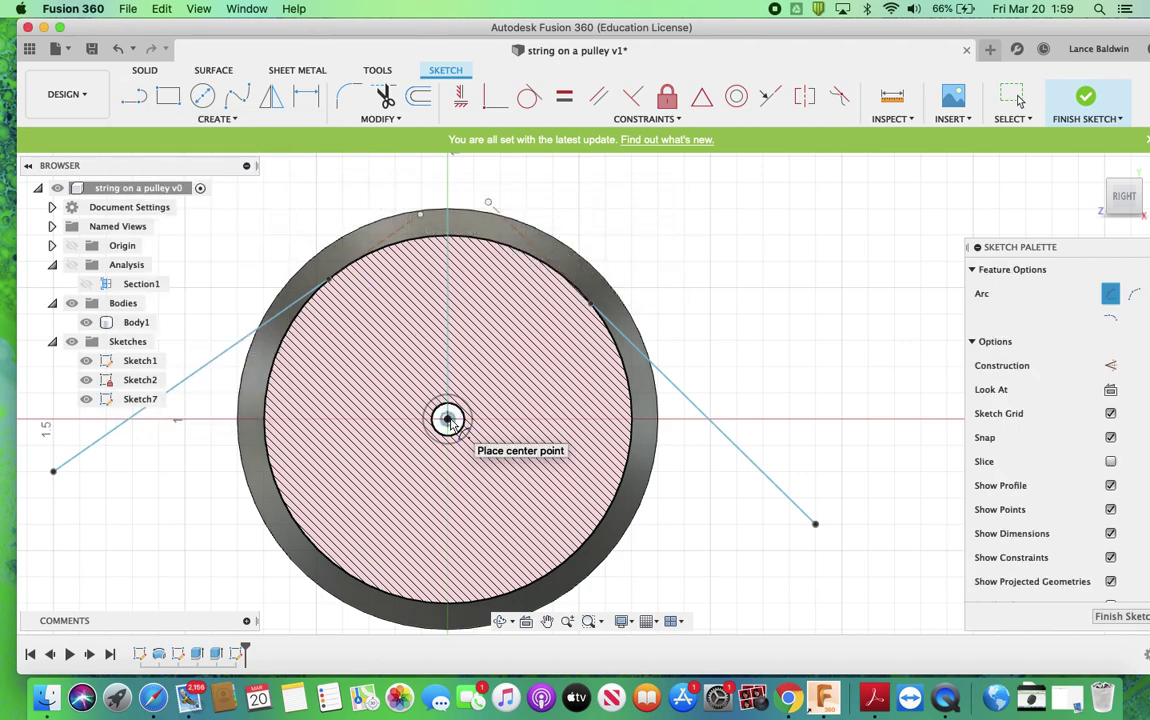
click(447, 419)
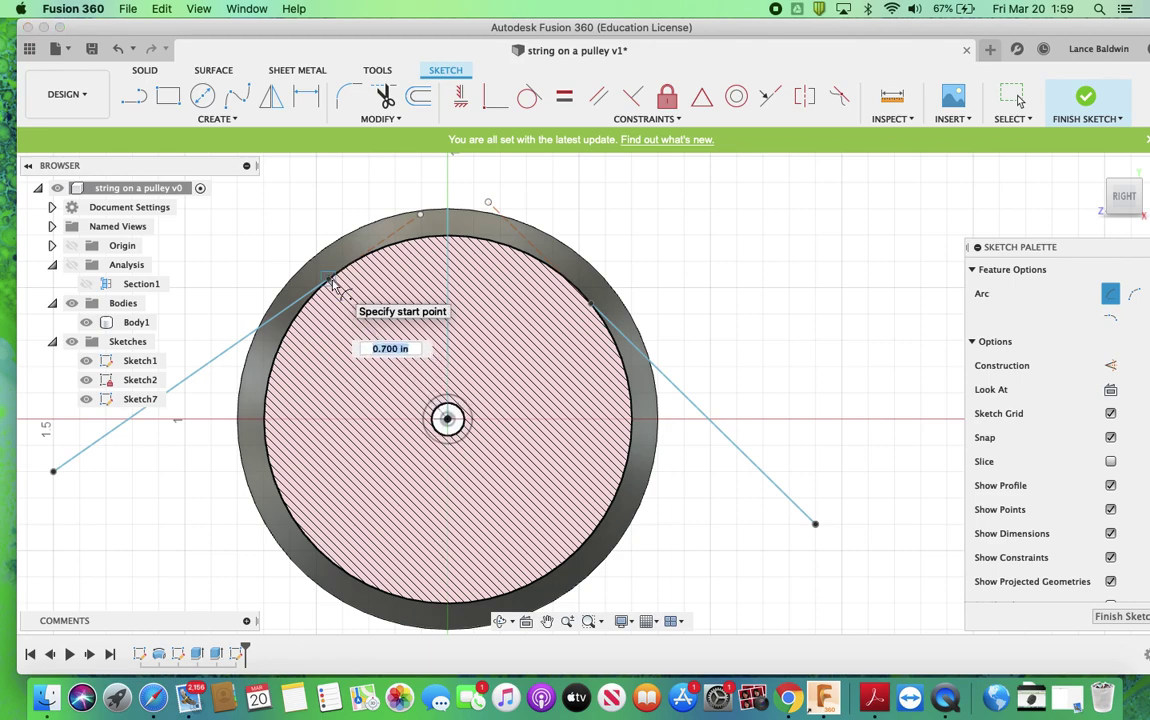
click(330, 279)
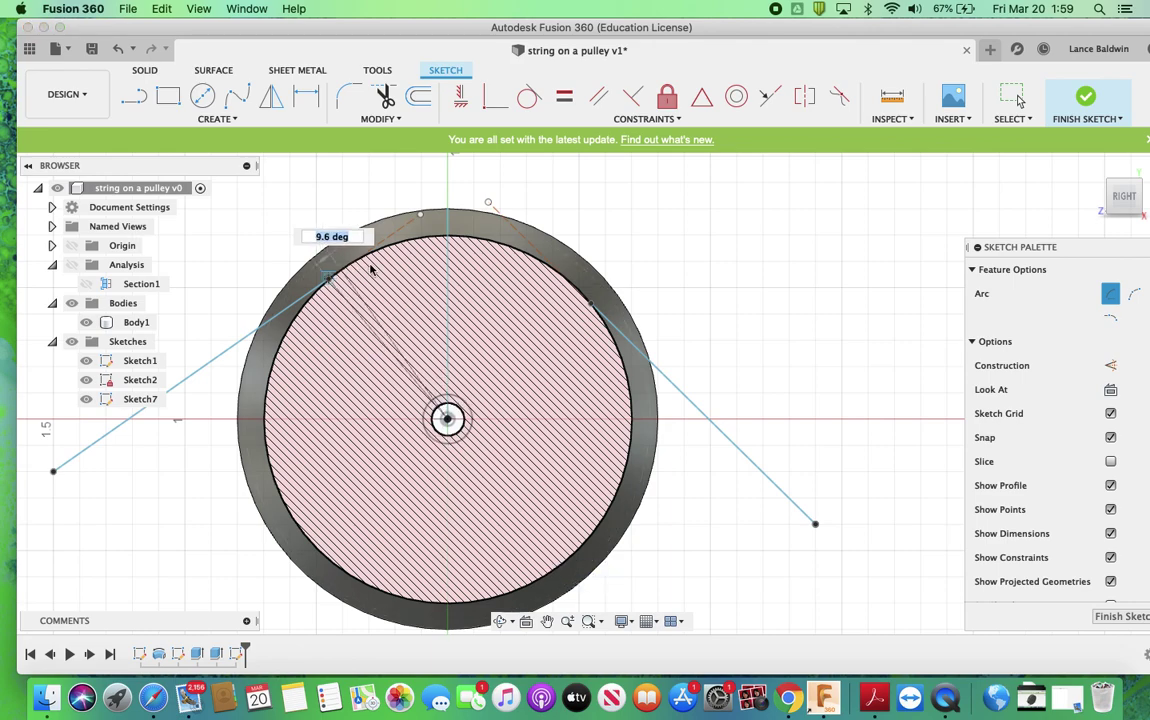
click(593, 308)
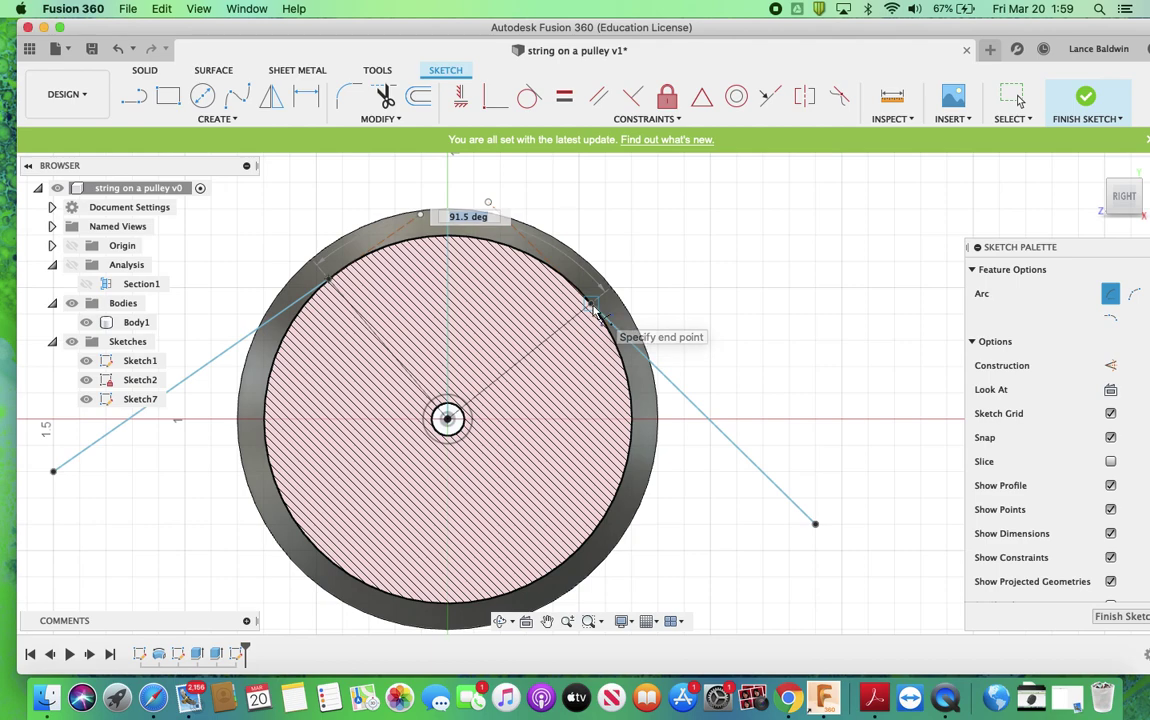
scroll(598, 314, up, 5)
scroll(597, 311, up, 3)
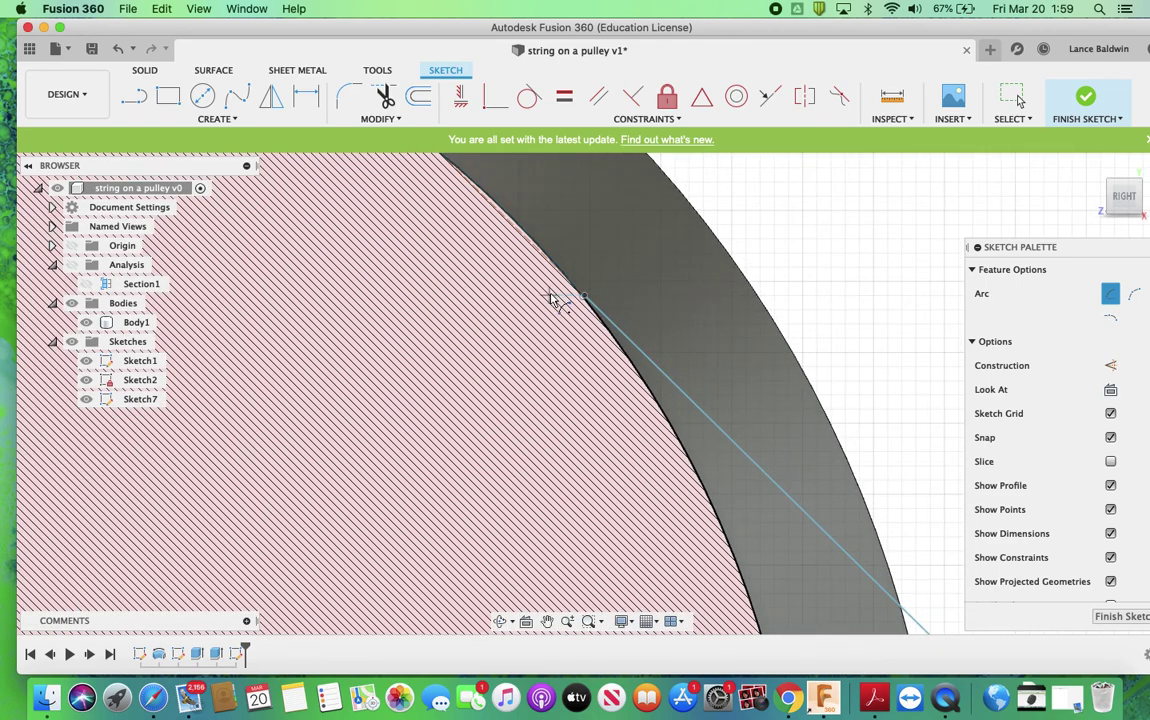
scroll(518, 271, up, 2)
scroll(518, 271, up, 4)
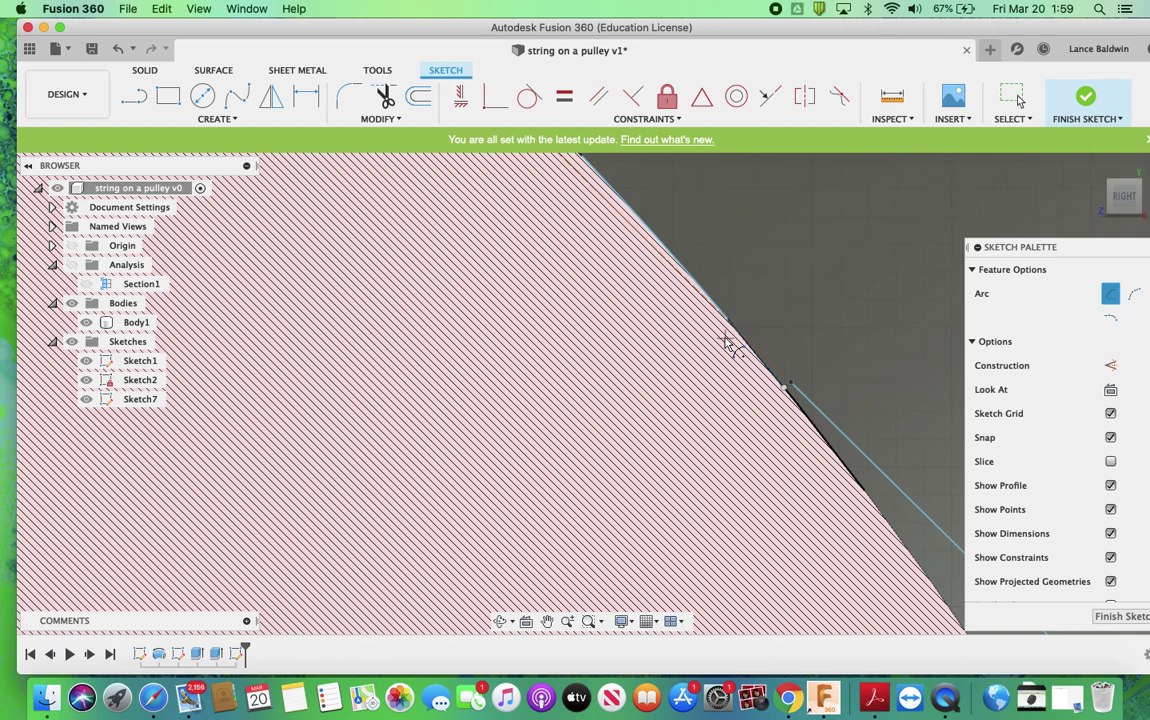
key(Escape)
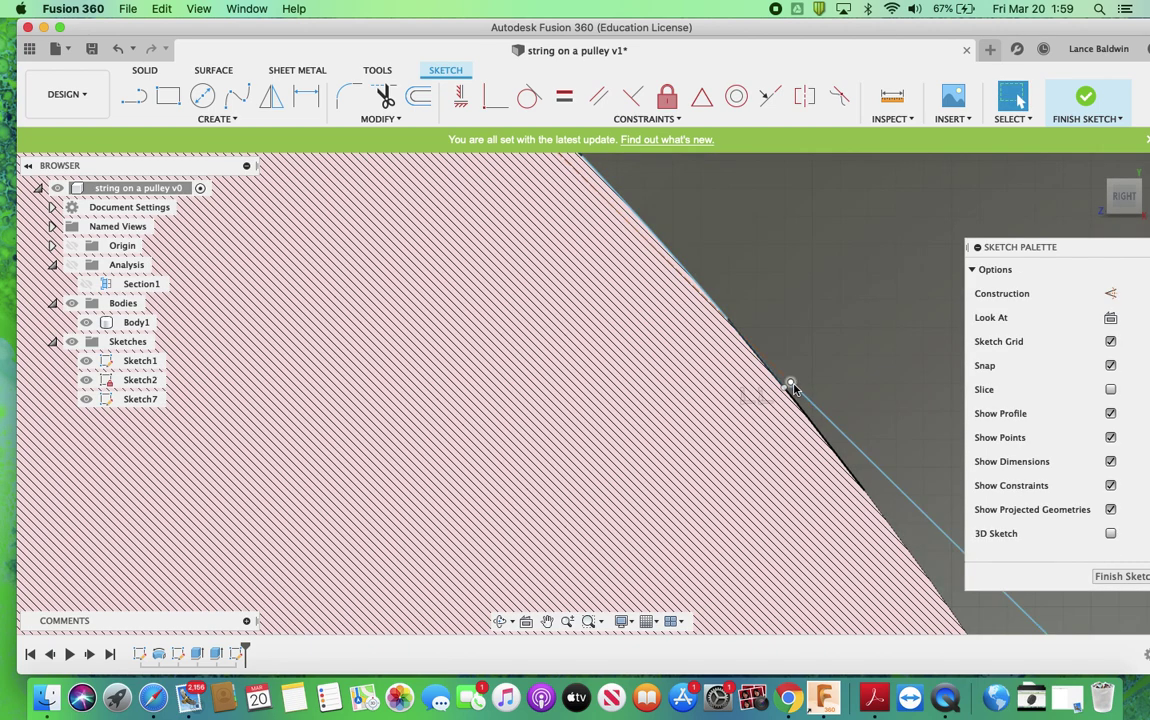
Check the arc ends and snap the arc's left end onto the left string line's end.
click(790, 387)
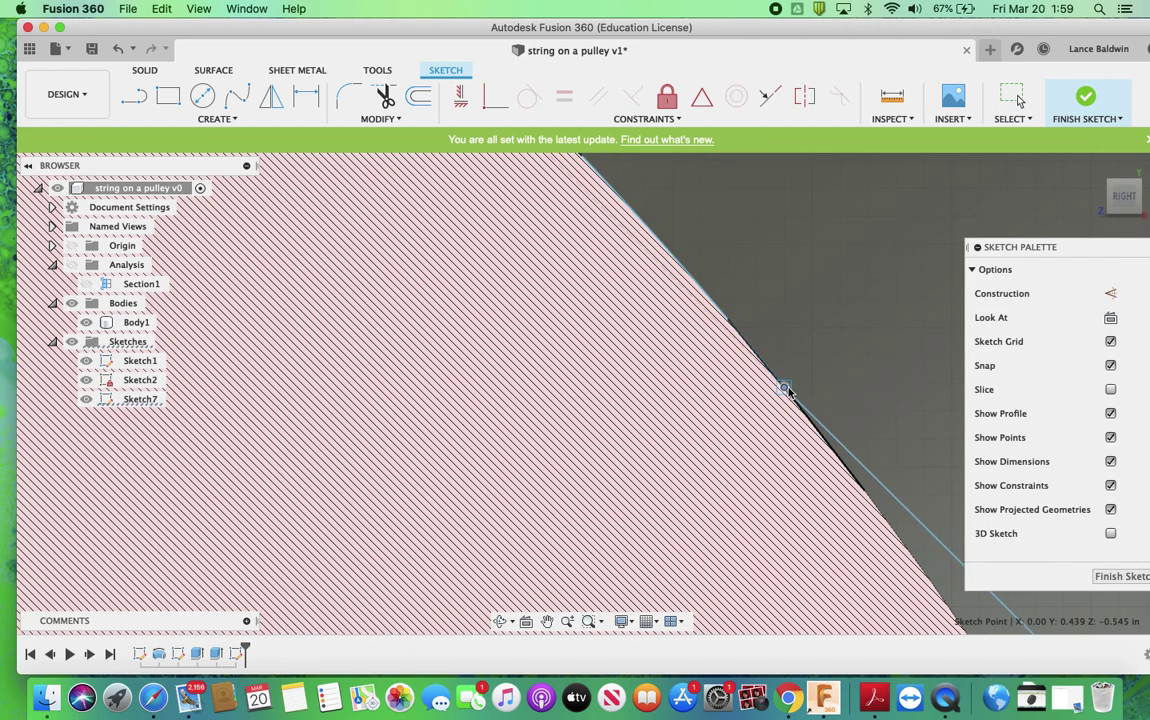
scroll(593, 390, down, 2)
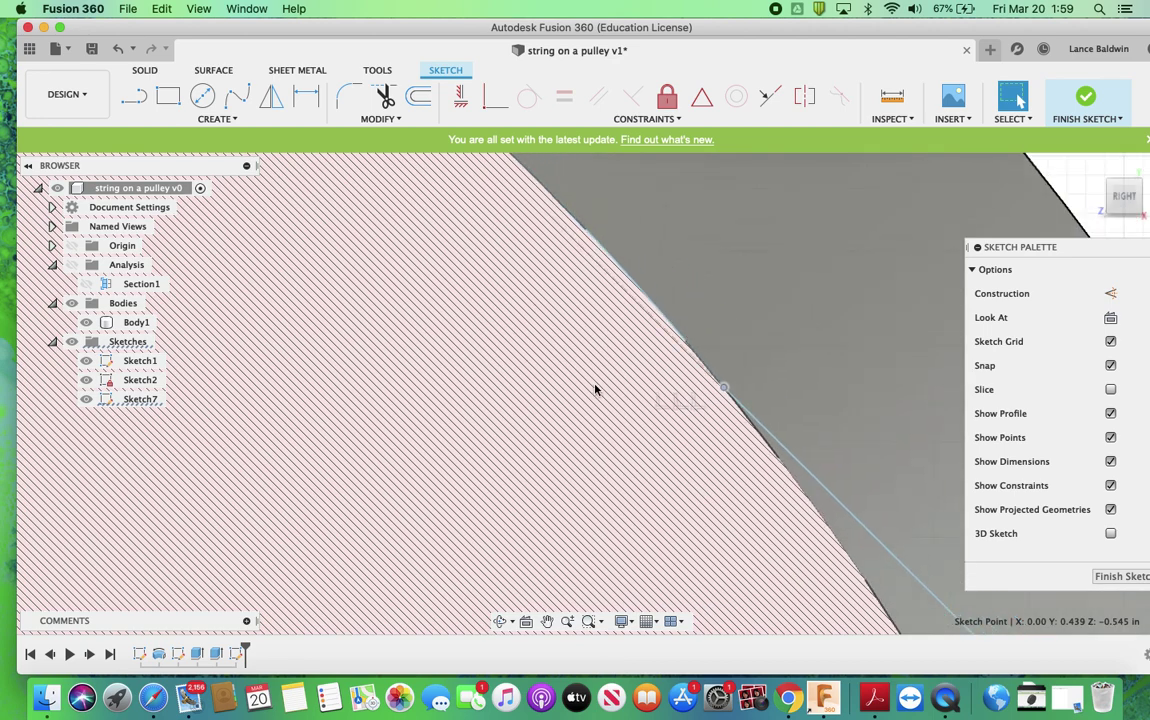
mouse_move(593, 390)
middle_down()
mouse_move(688, 362)
mouse_move(788, 361)
middle_up()
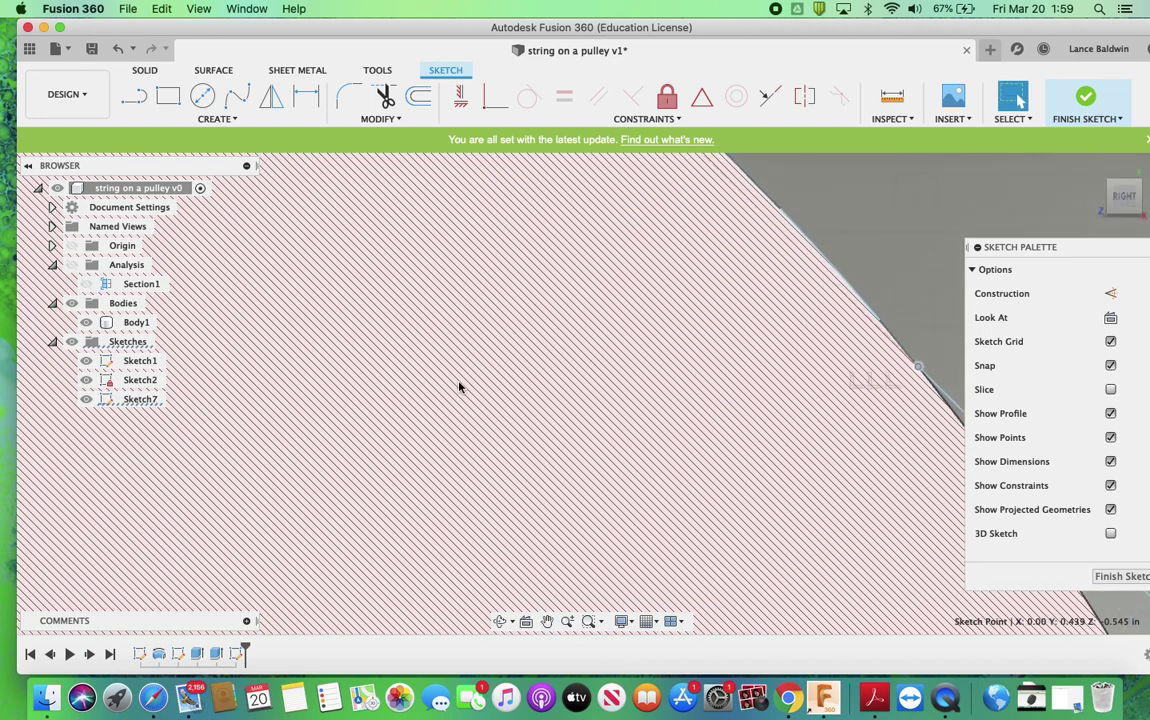
scroll(437, 375, up, 2)
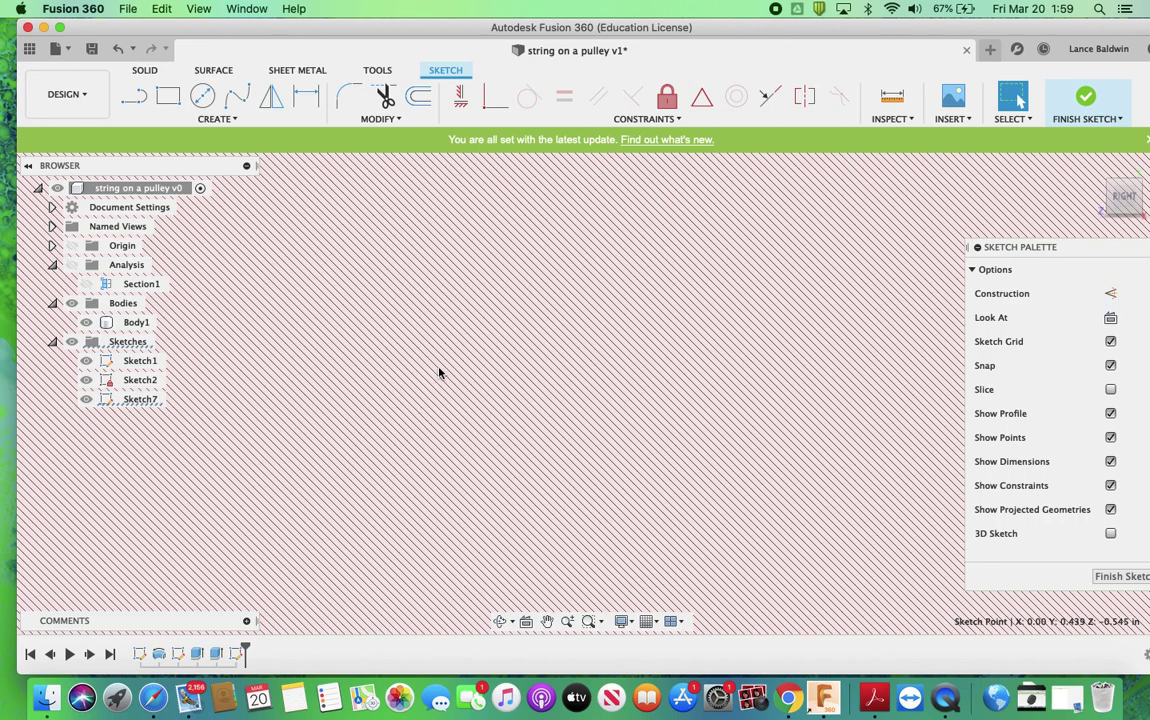
scroll(442, 371, down, 3)
middle_drag(439, 373, 788, 483)
scroll(585, 467, down, 5)
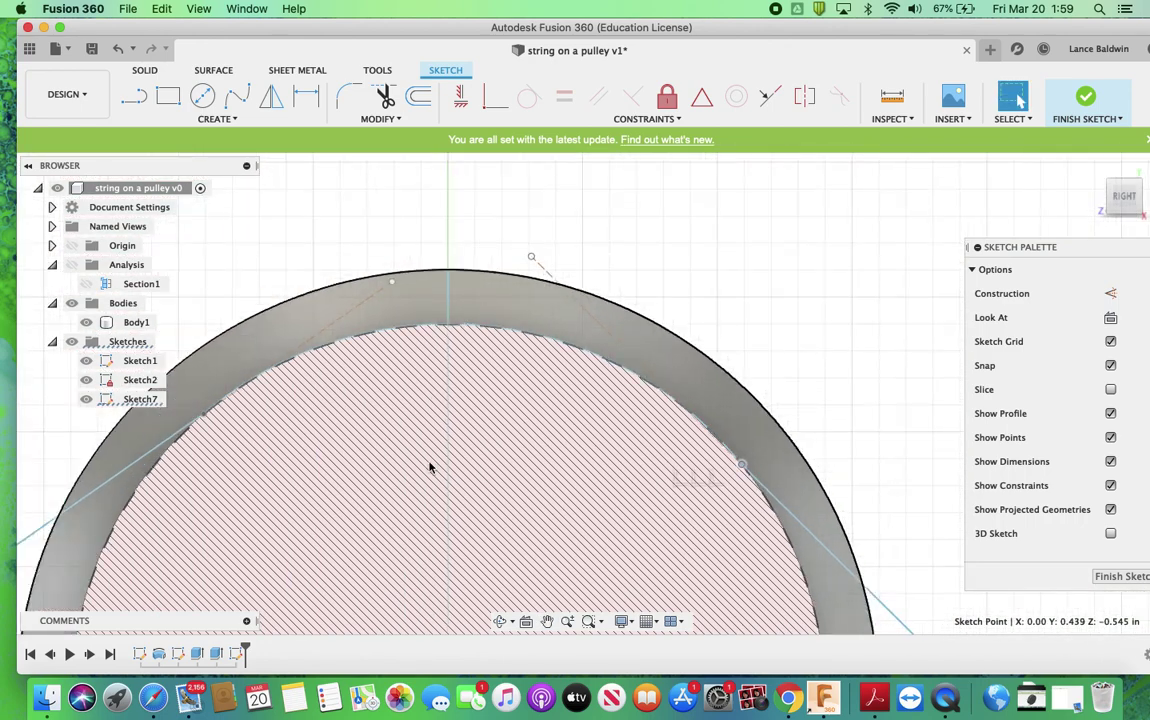
drag(241, 441, 690, 441)
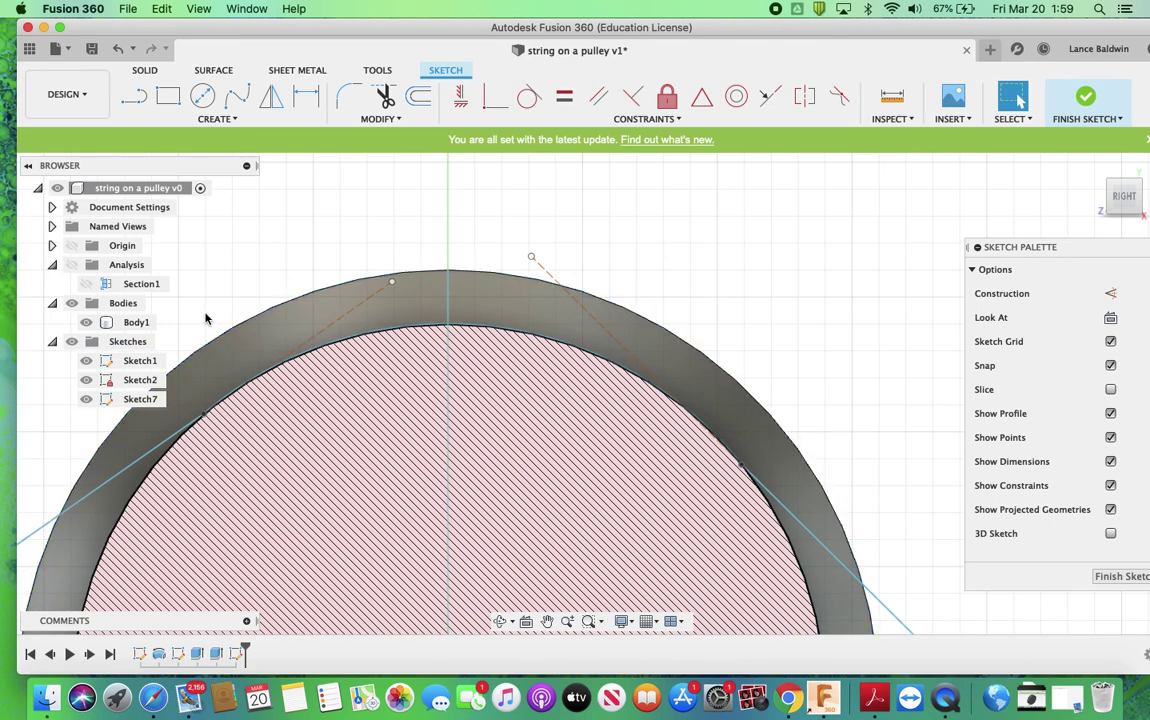
mouse_move(213, 326)
middle_down()
mouse_move(532, 311)
mouse_move(535, 325)
middle_up()
scroll(542, 399, up, 5)
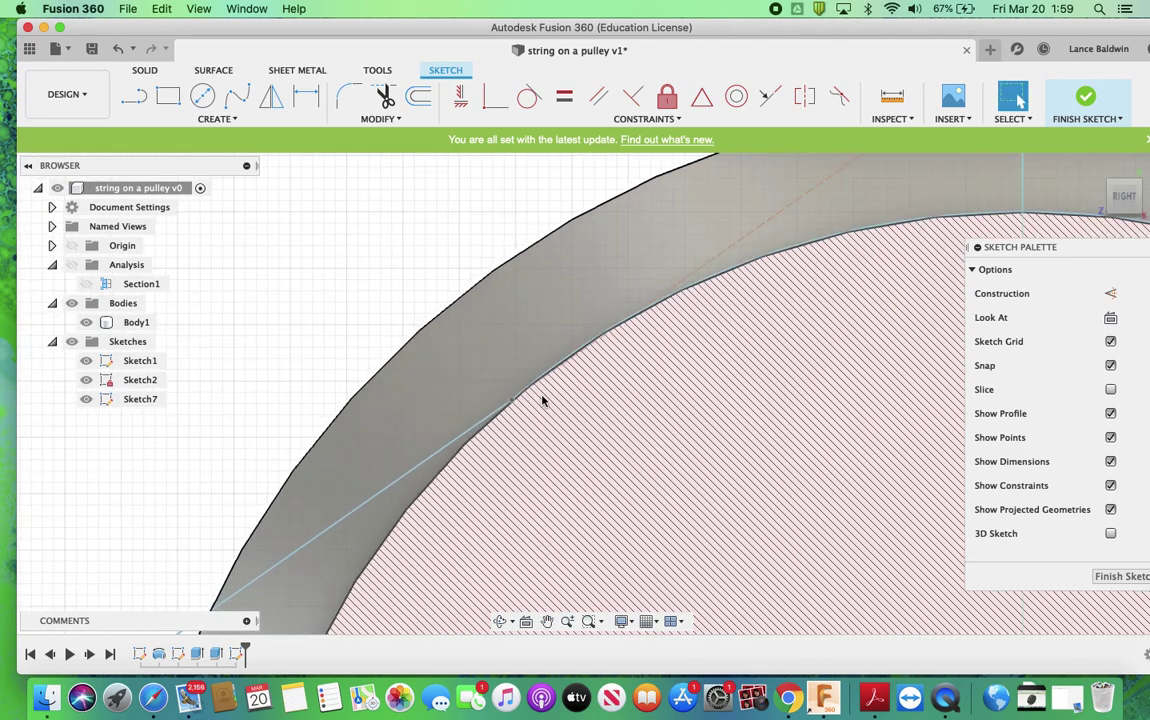
scroll(418, 416, up, 3)
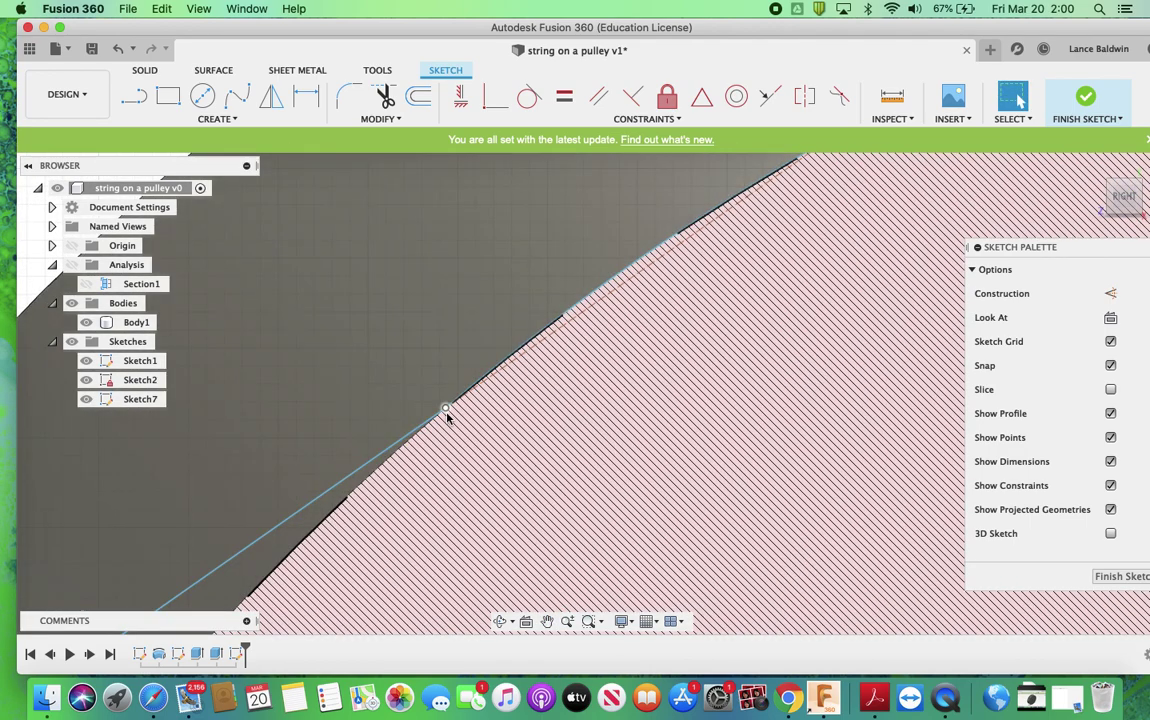
scroll(447, 416, up, 2)
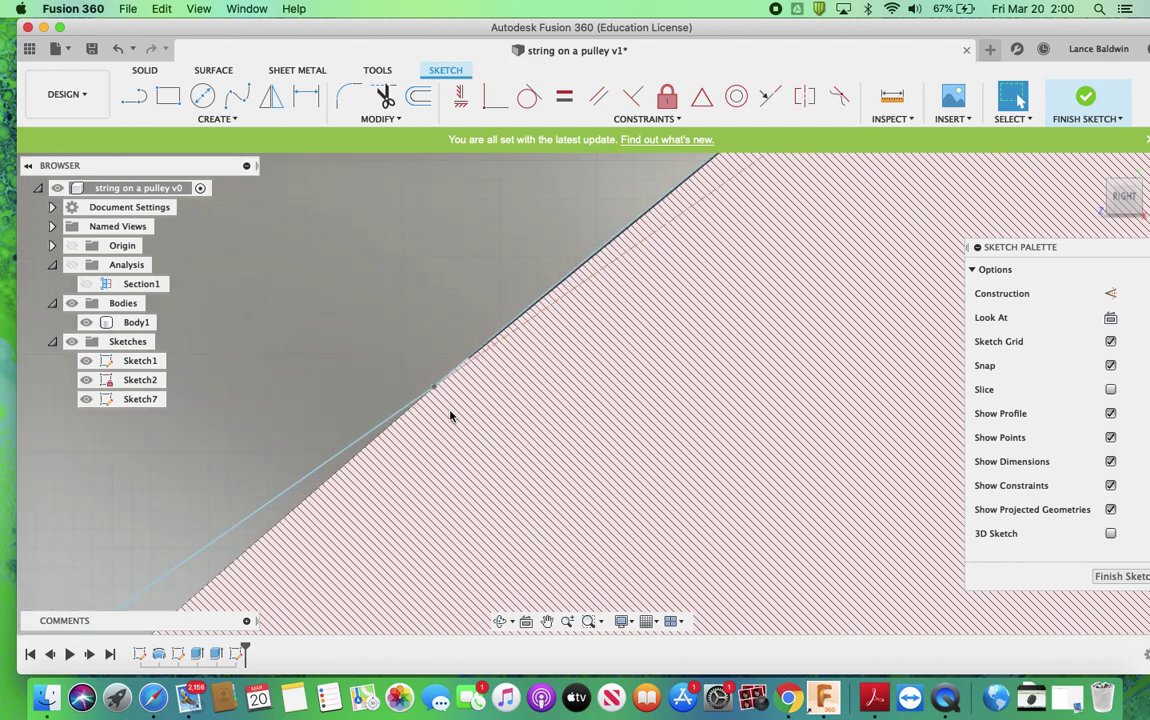
scroll(450, 416, up, 2)
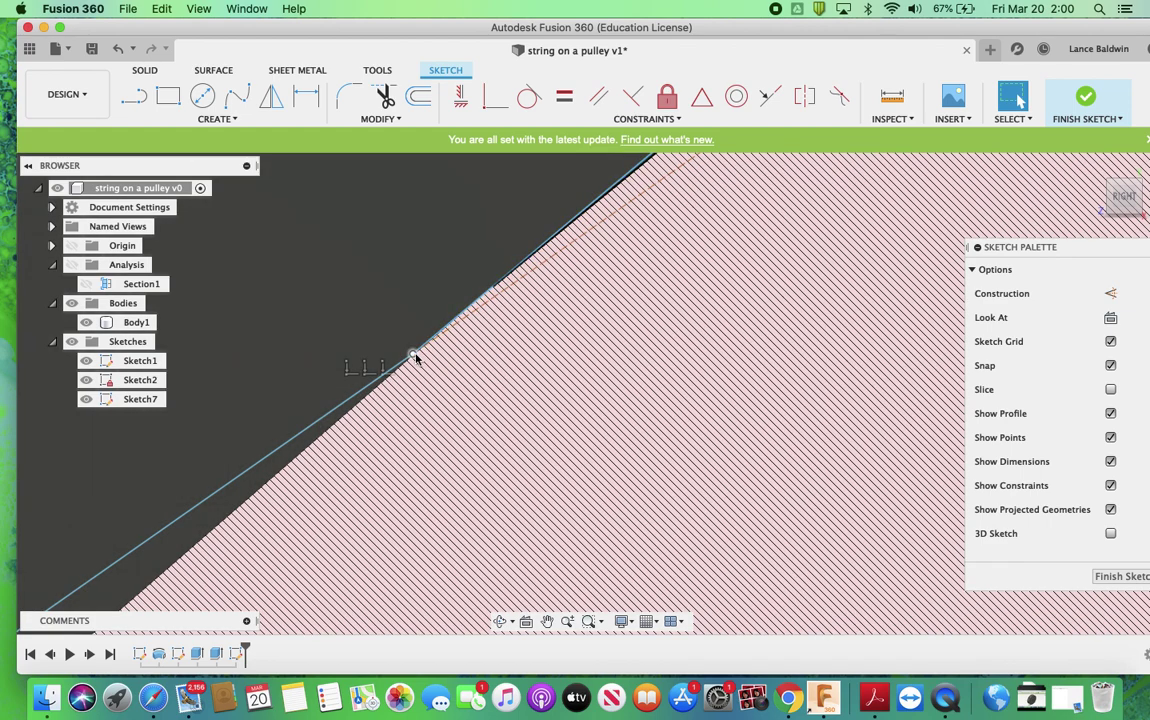
drag(416, 358, 488, 380)
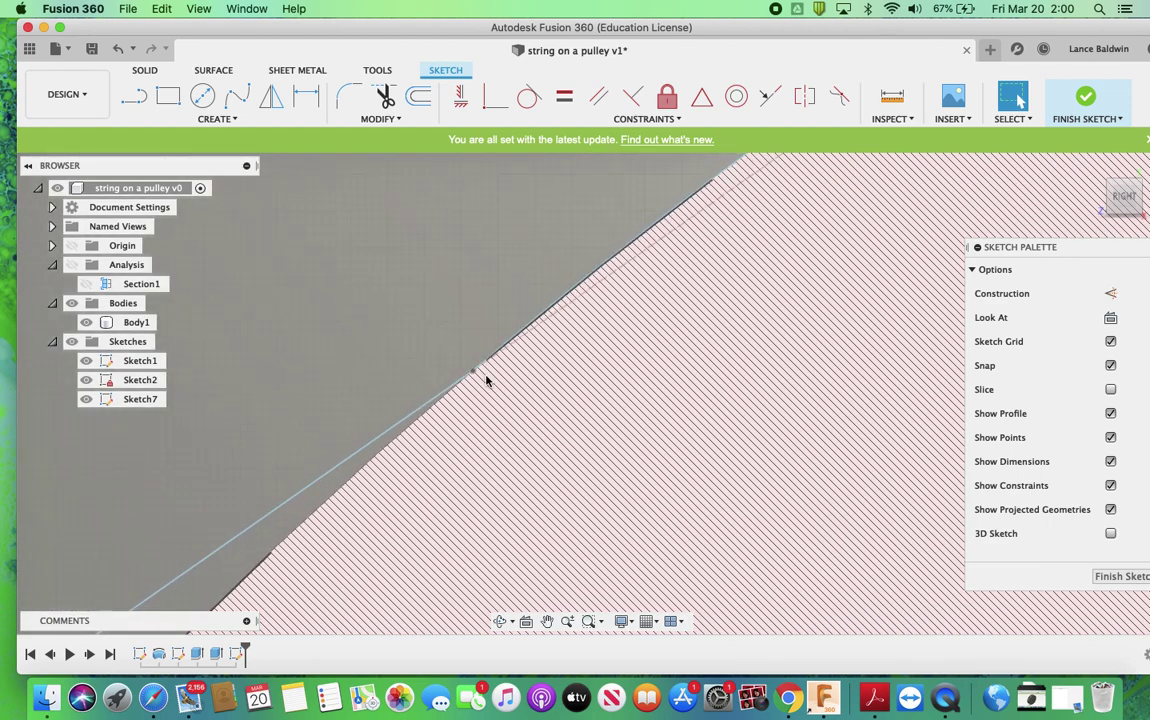
scroll(487, 380, down, 5)
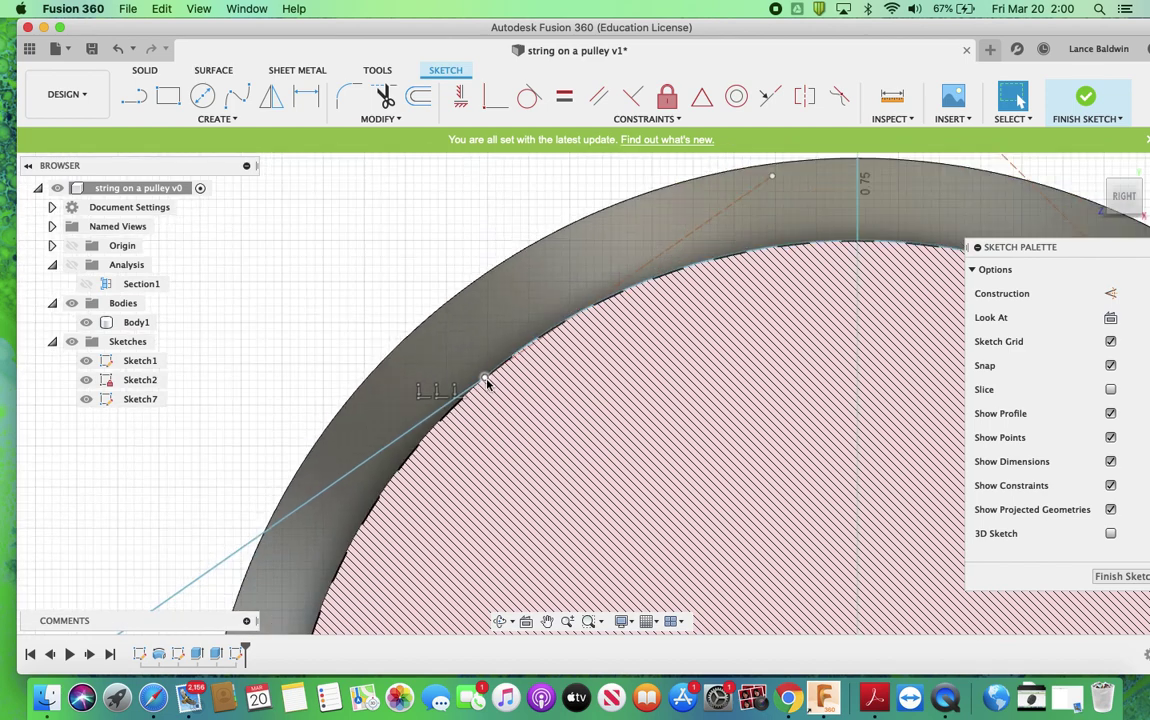
scroll(487, 380, down, 5)
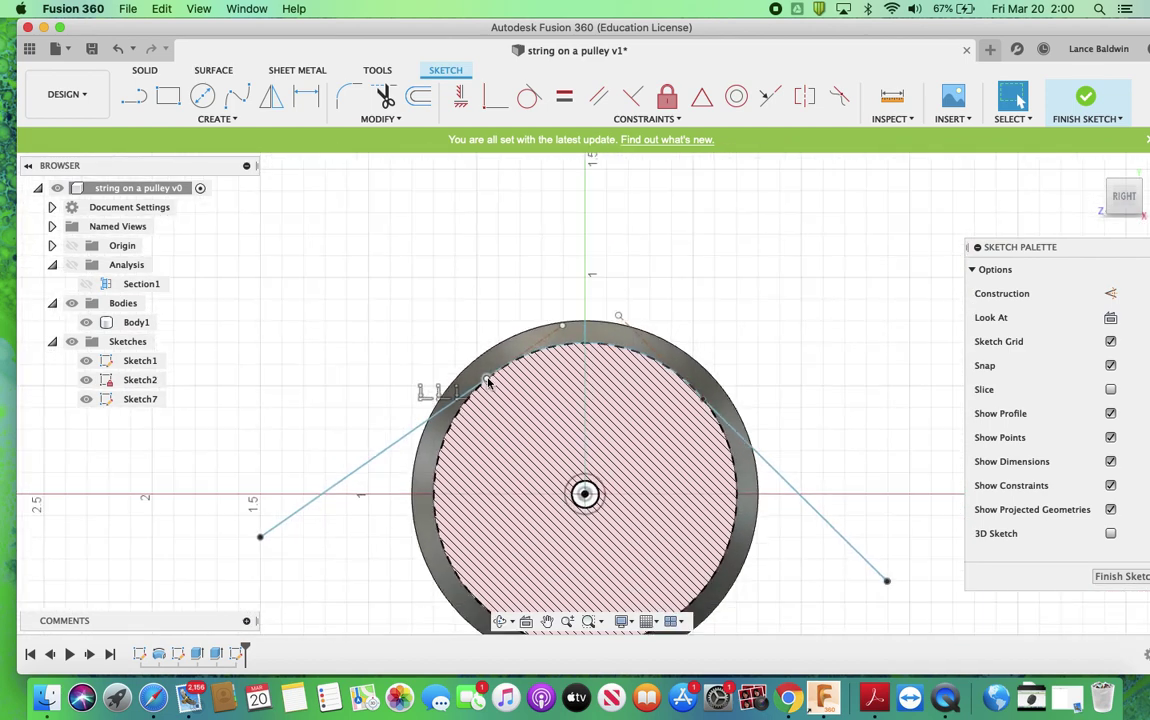
scroll(487, 380, down, 3)
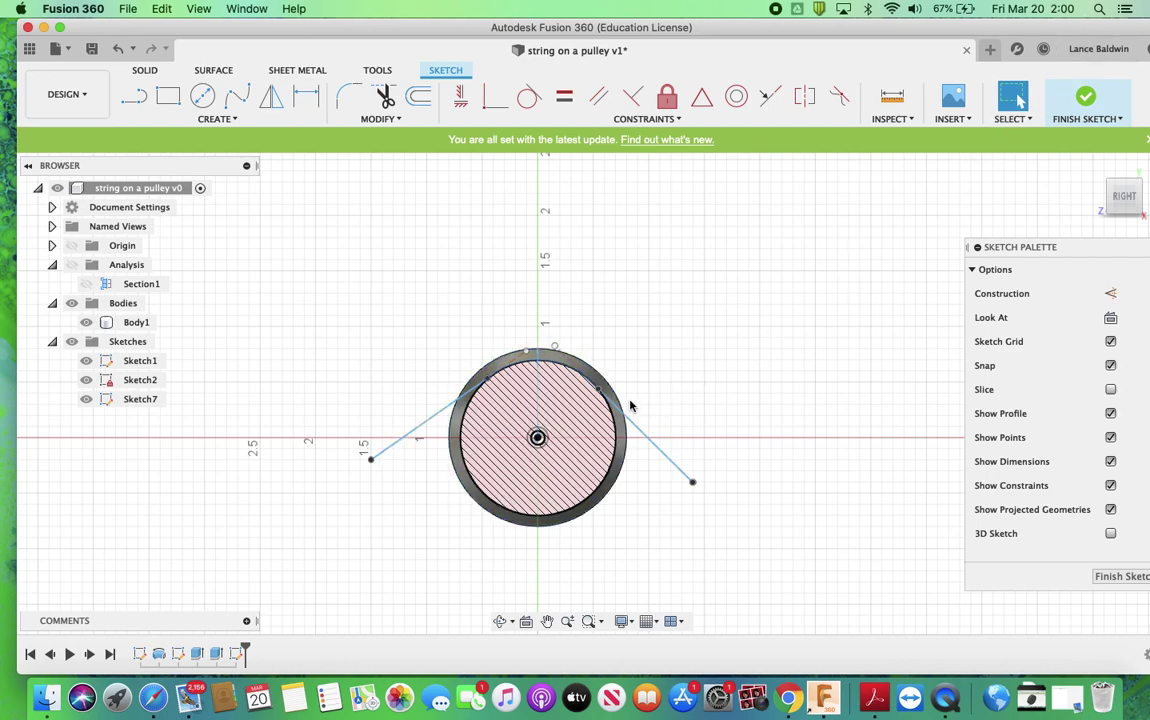
click(1083, 120)
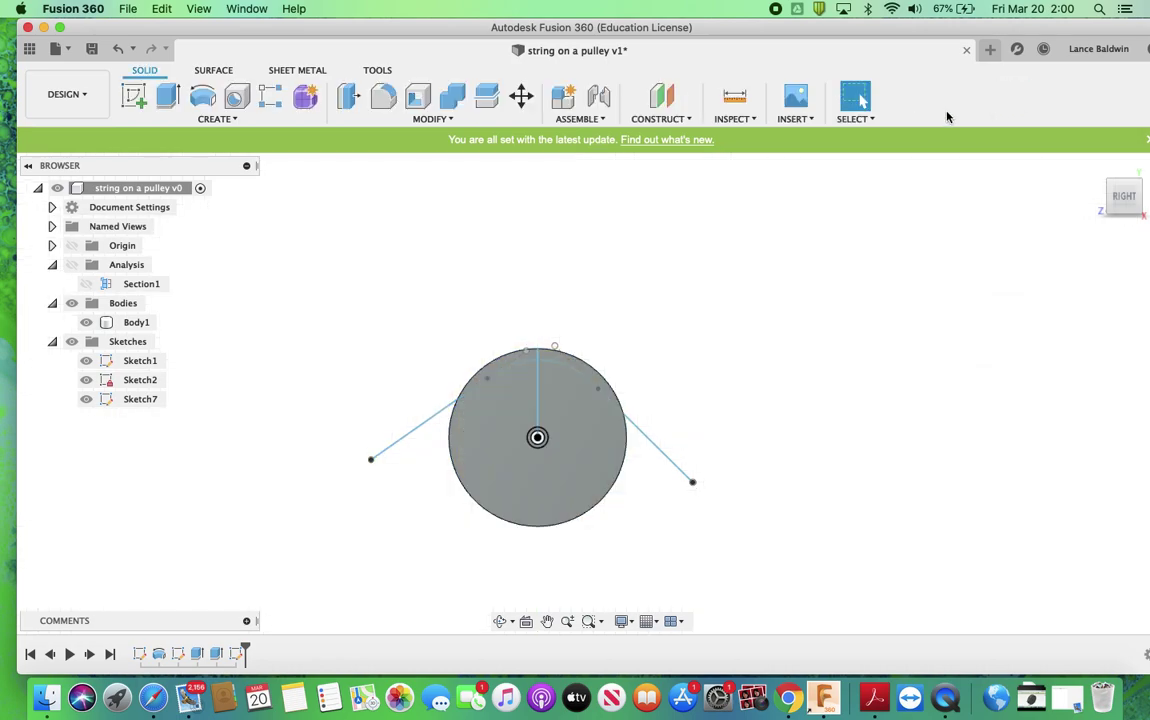
Create a plane along path using the left string line.
click(663, 104)
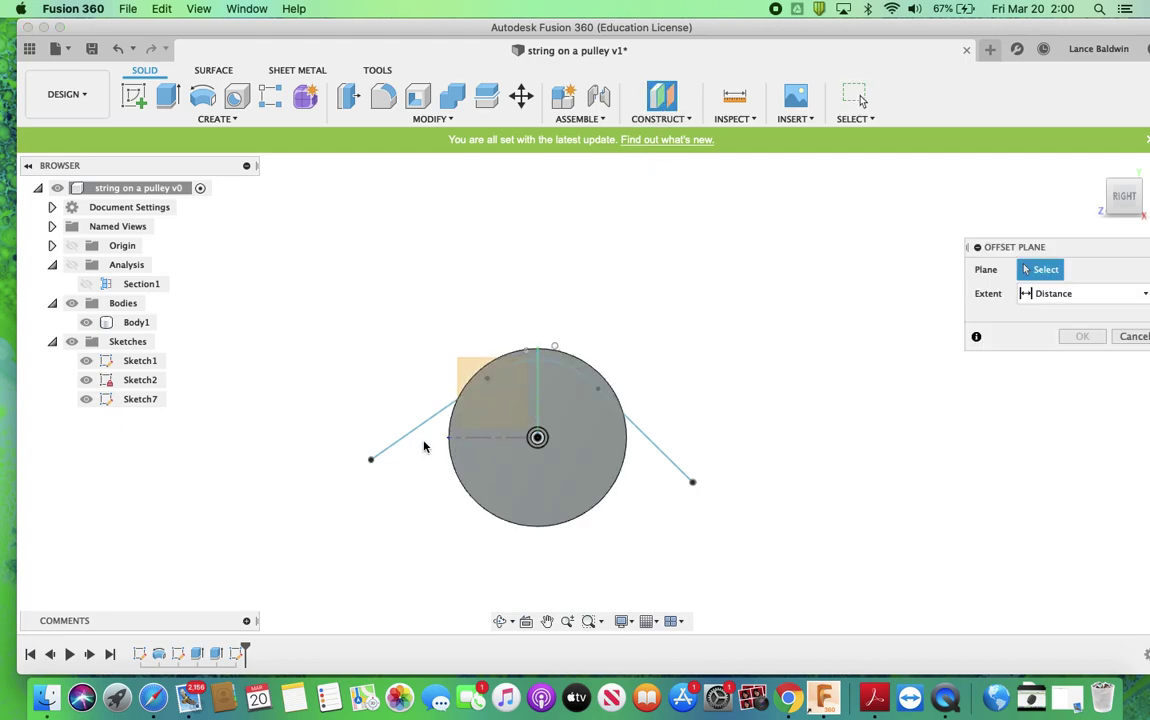
click(660, 118)
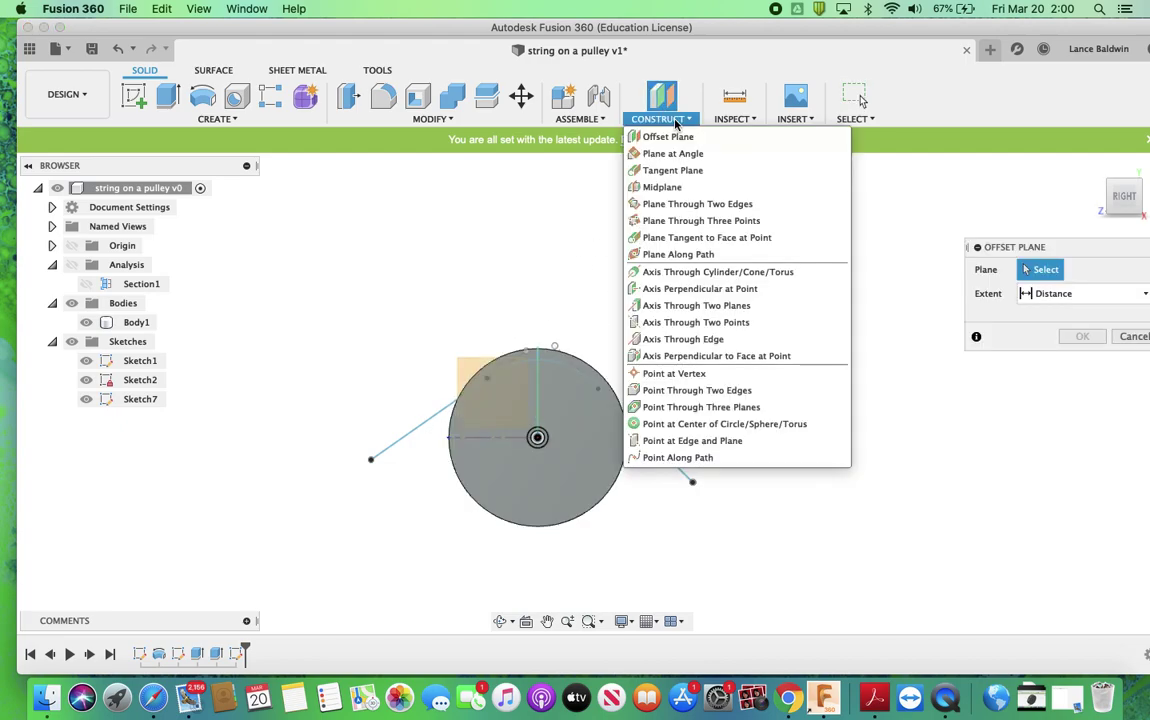
click(668, 254)
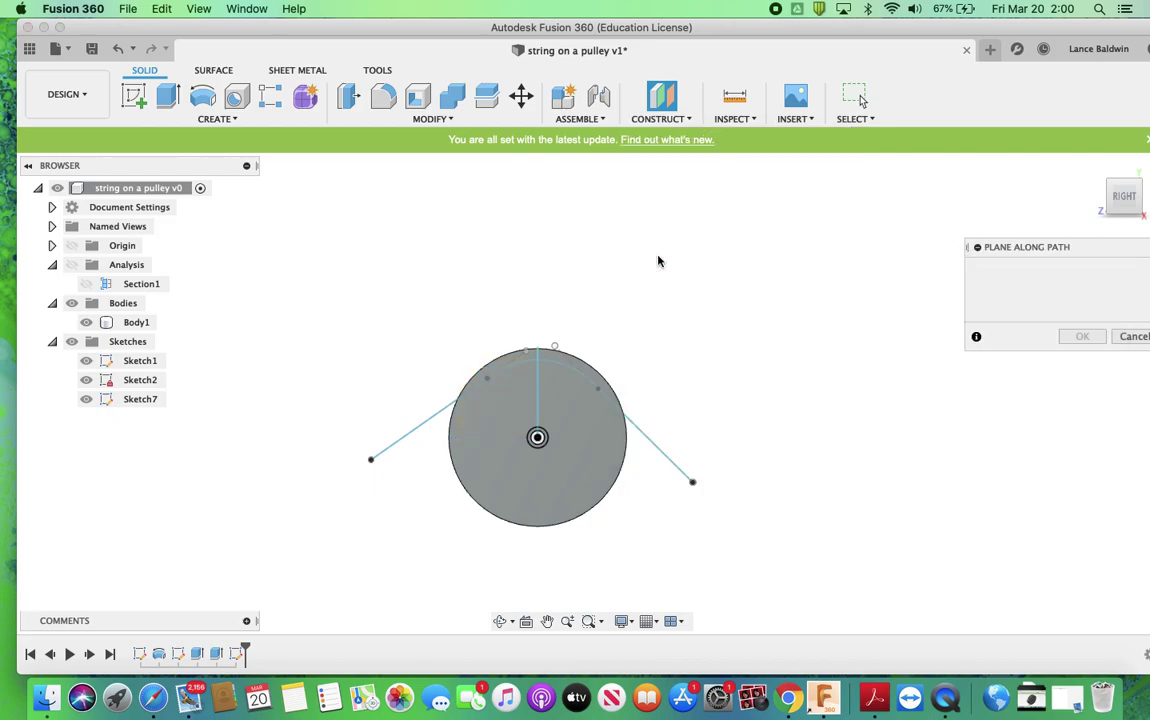
click(416, 429)
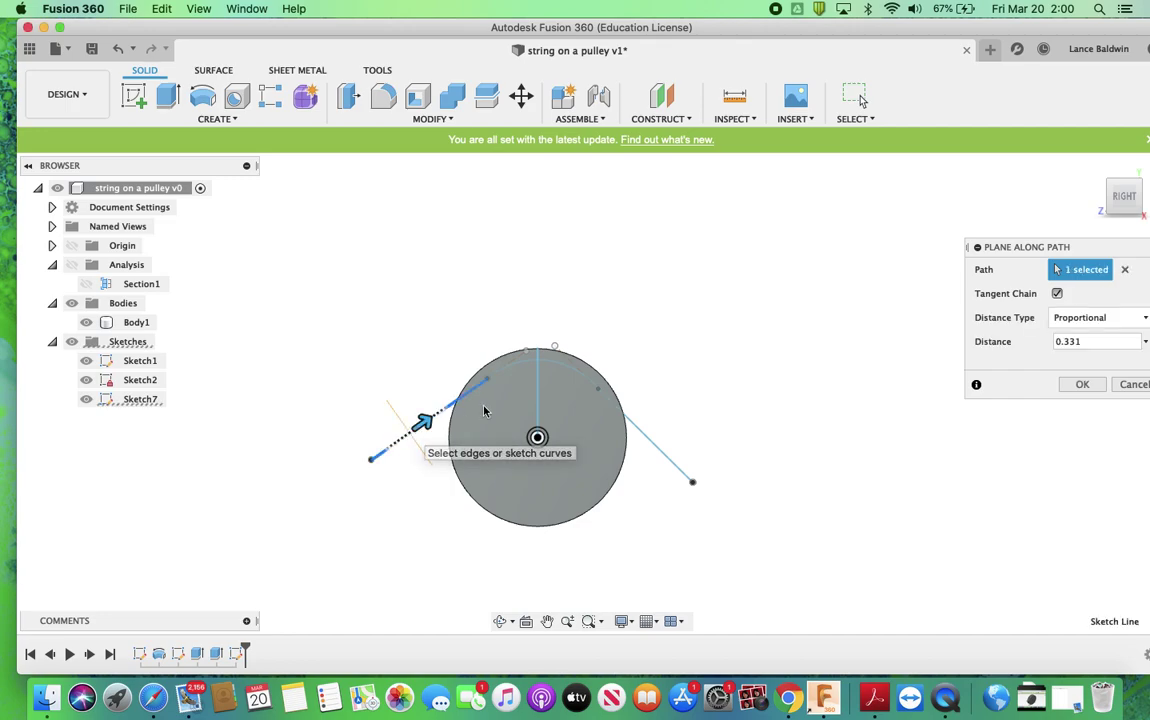
drag(1128, 188, 1094, 217)
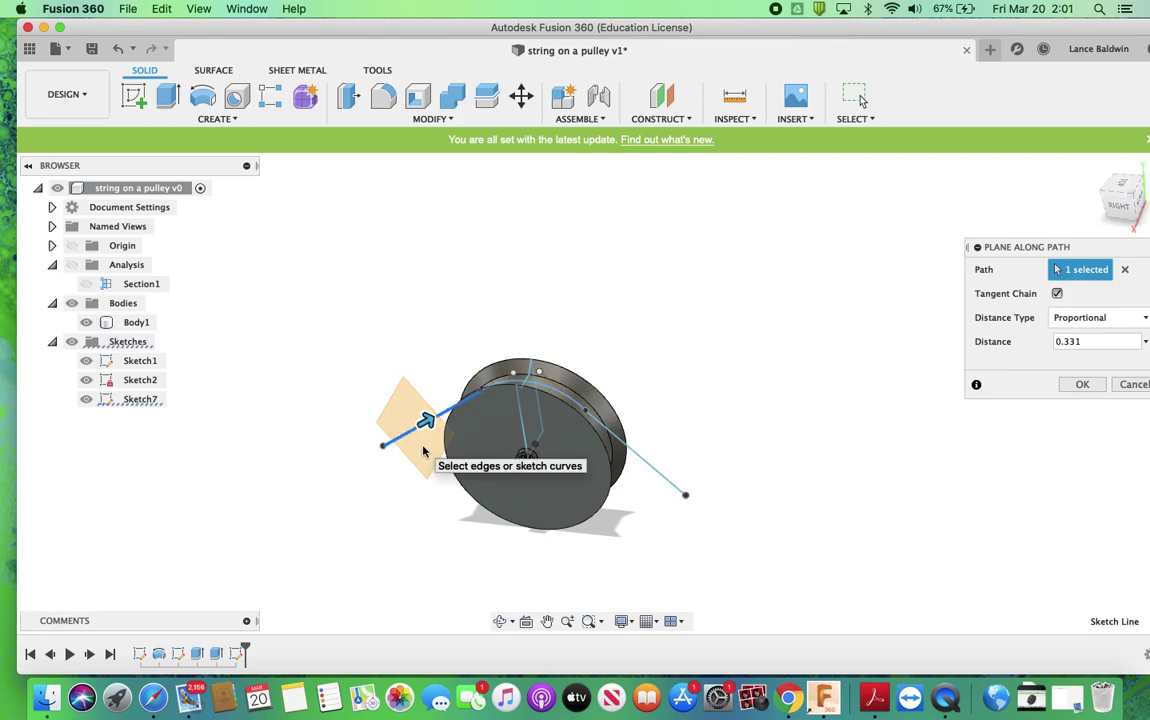
Confirm Plane3 and start a new sketch on it.
click(1082, 385)
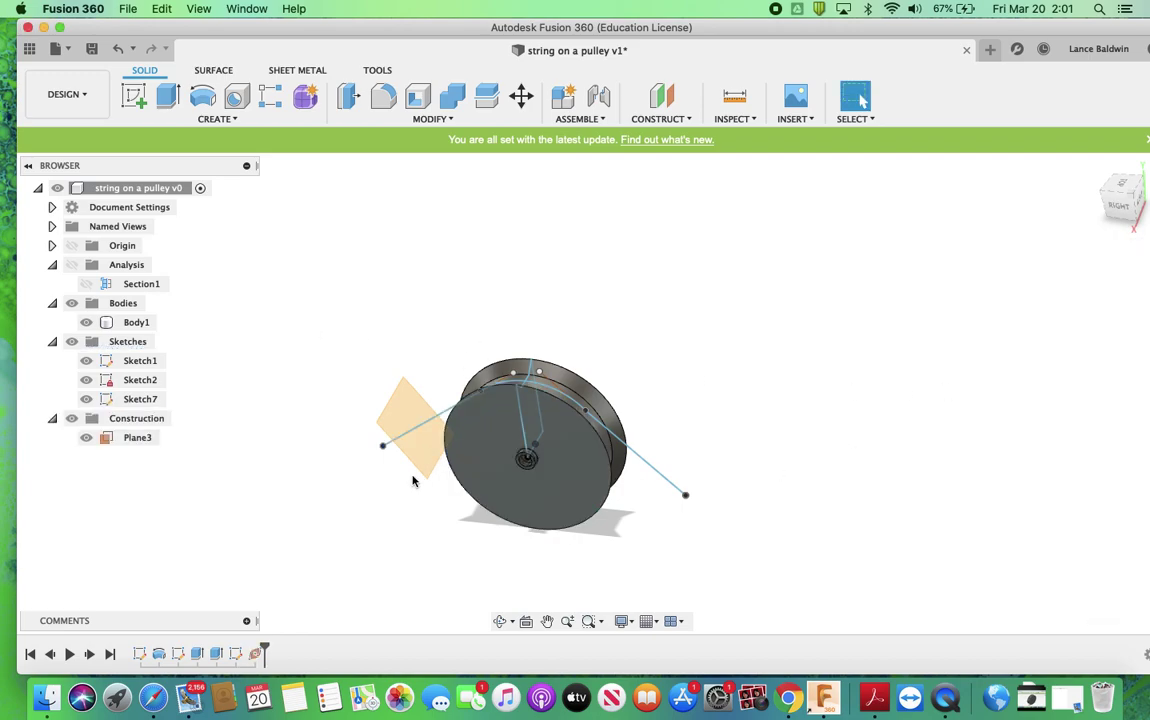
right_click(421, 455)
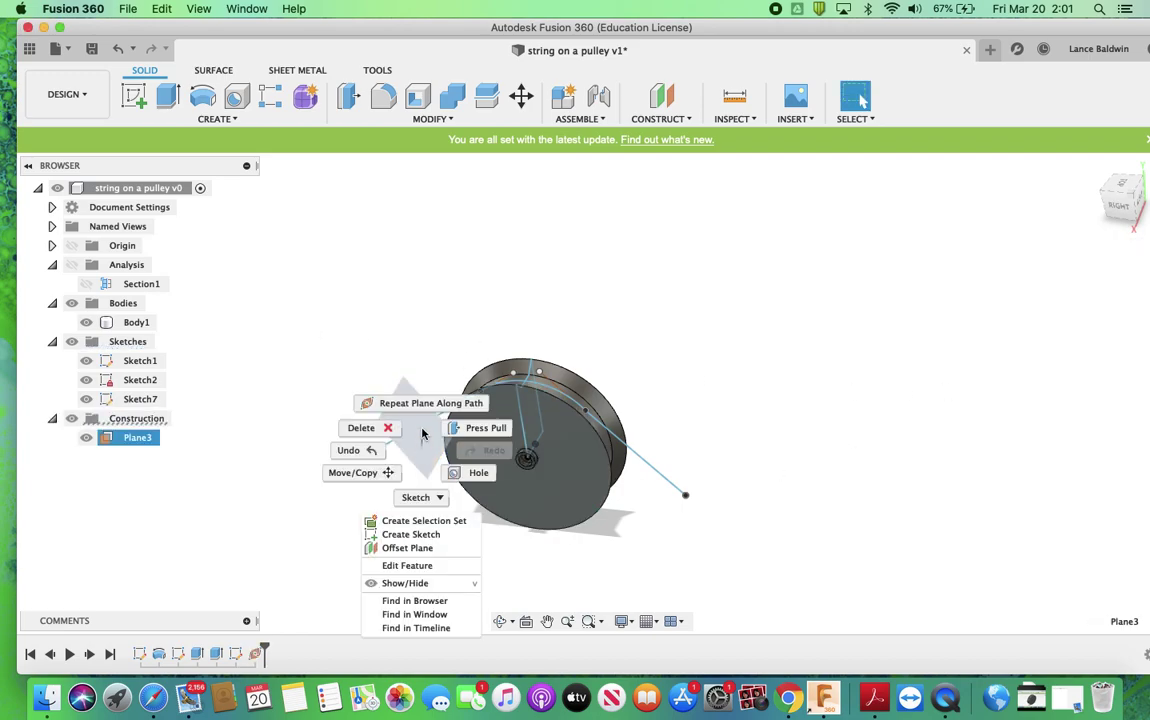
click(415, 497)
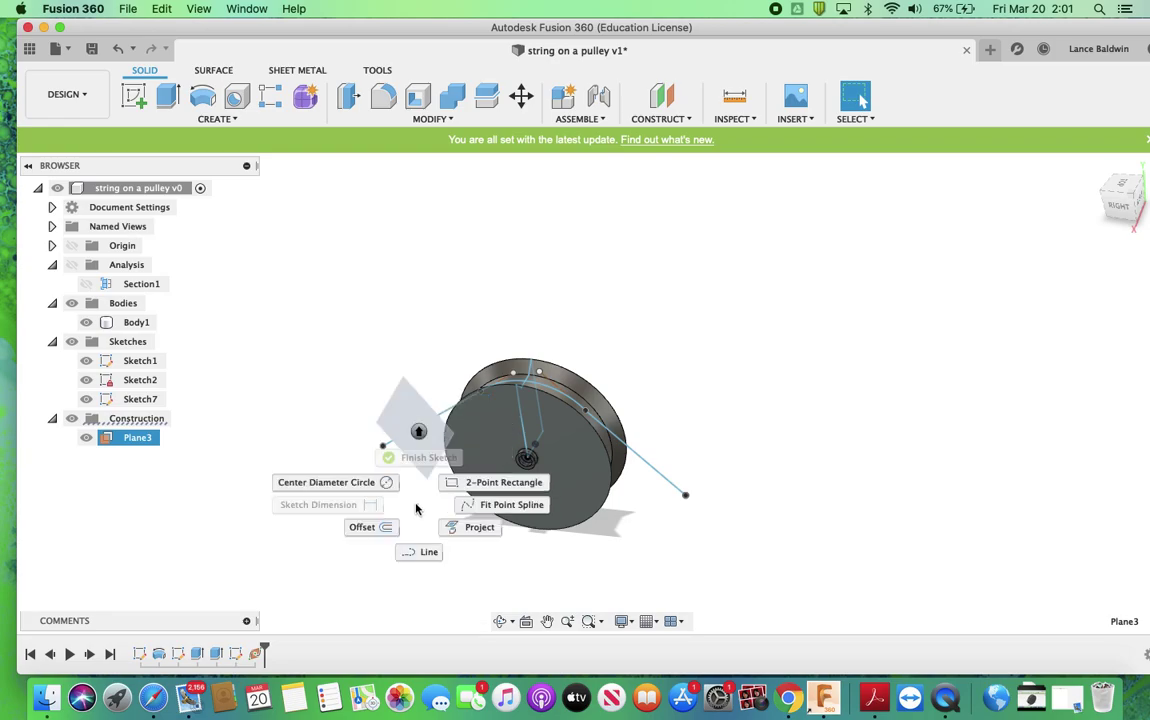
click(411, 412)
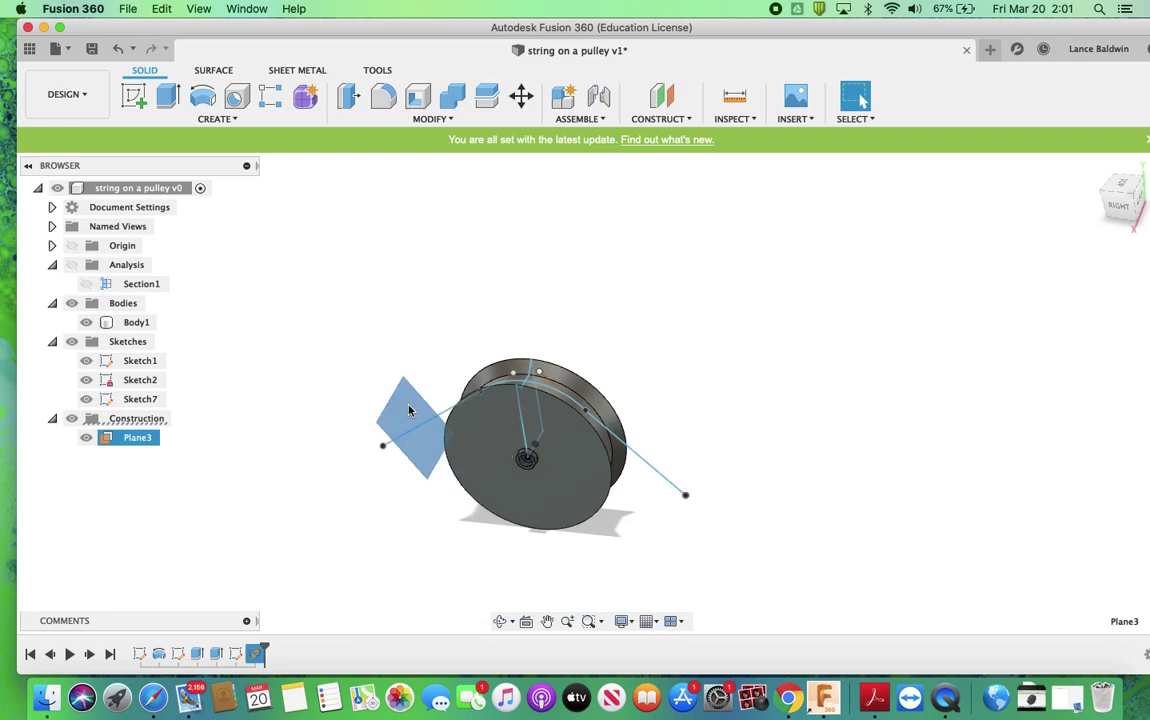
right_click(409, 410)
click(411, 492)
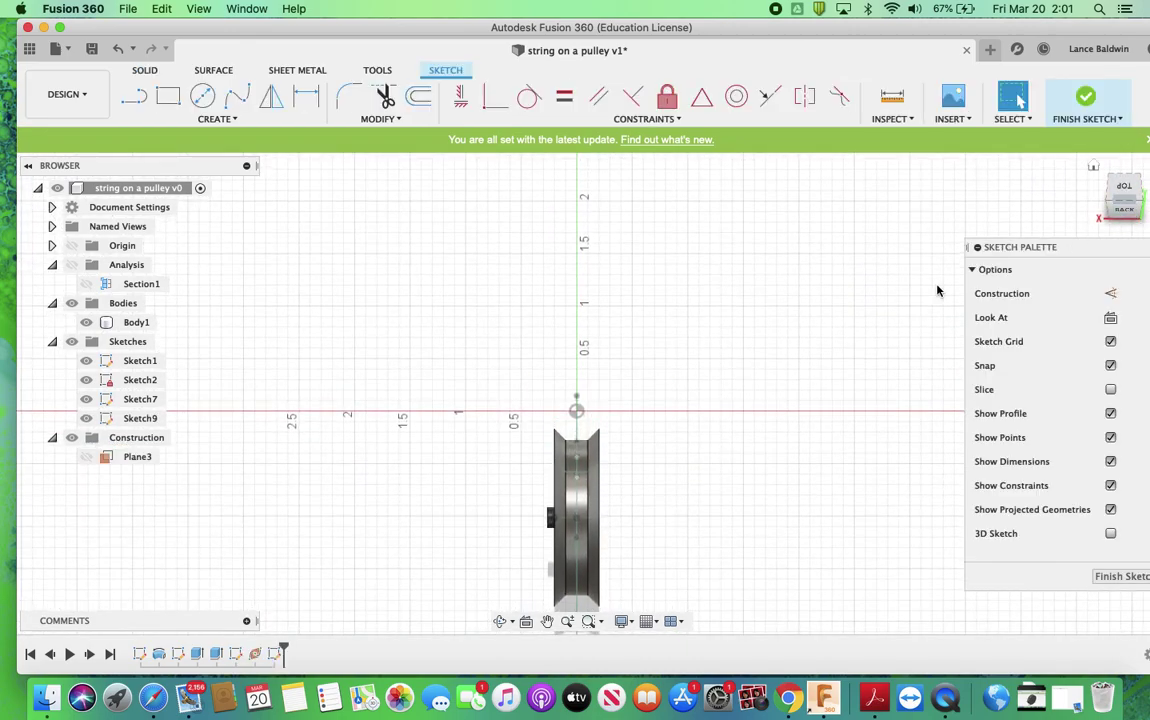
scroll(605, 423, up, 8)
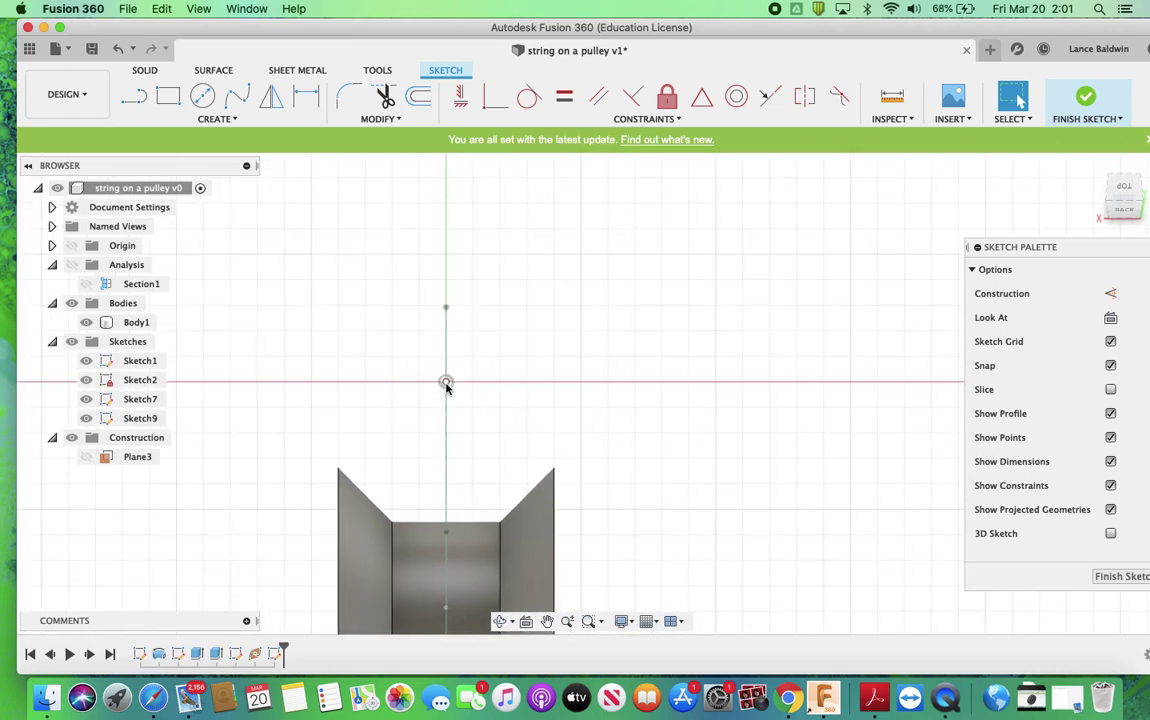
Draw a 0.05 diameter circle at the sketch origin and finish the sketch.
key(c)
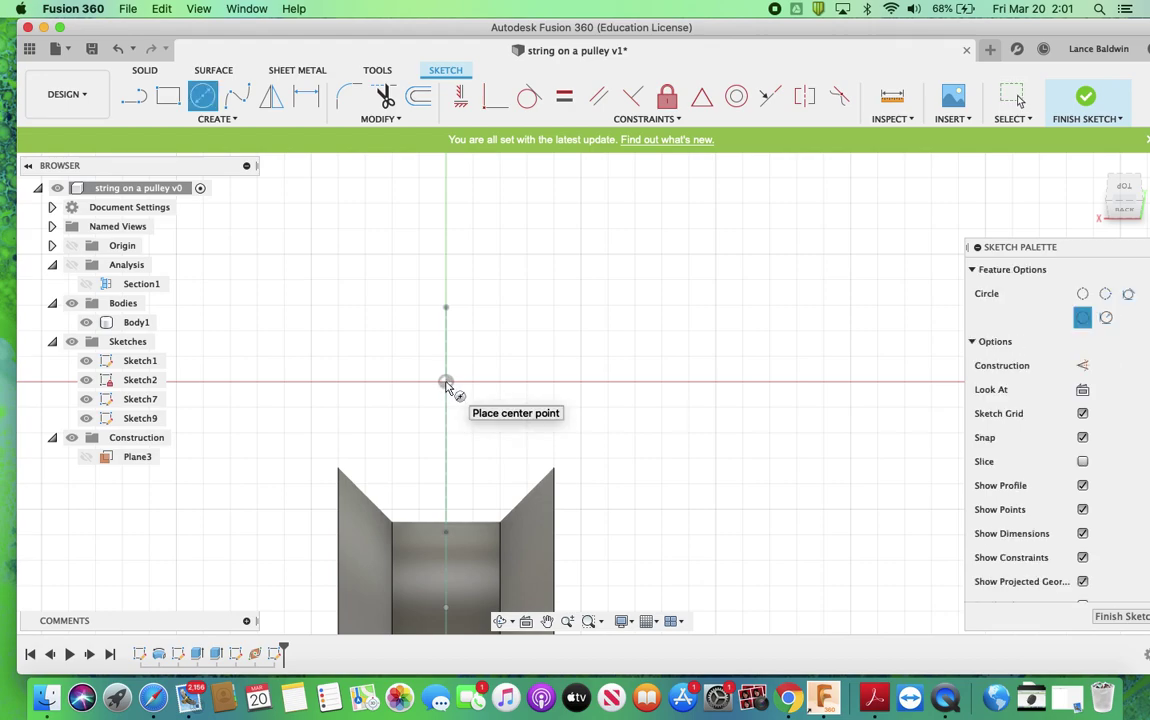
click(446, 382)
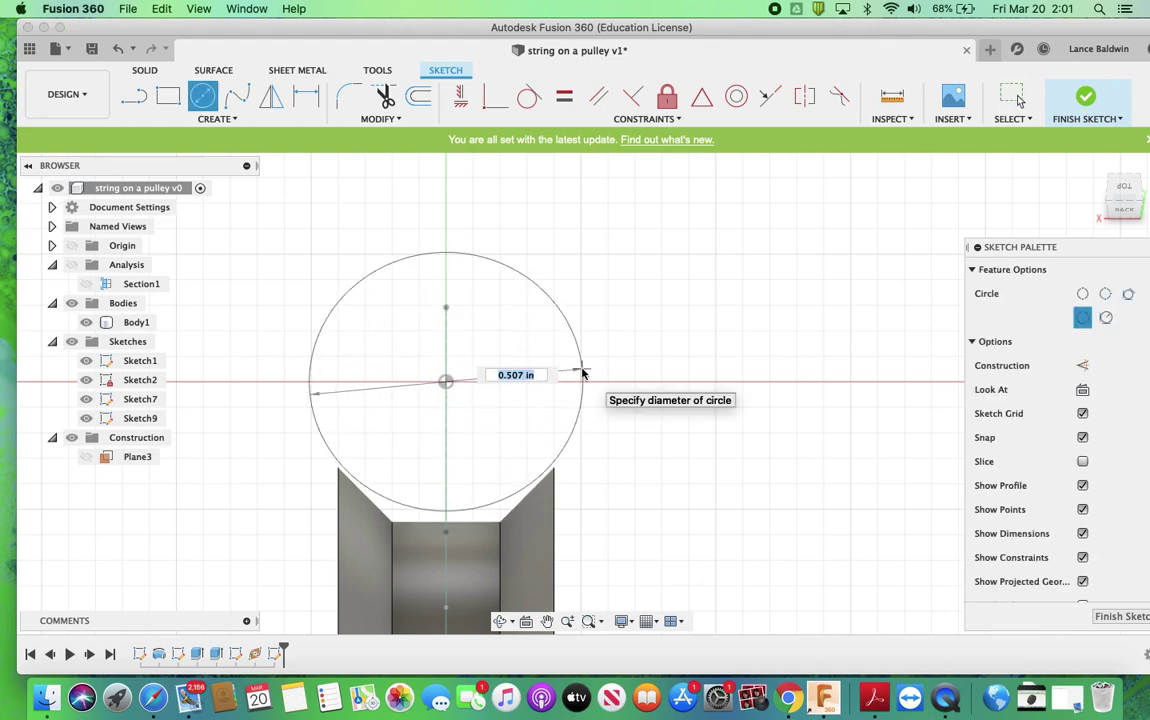
key(BackSpace)
text(.05)
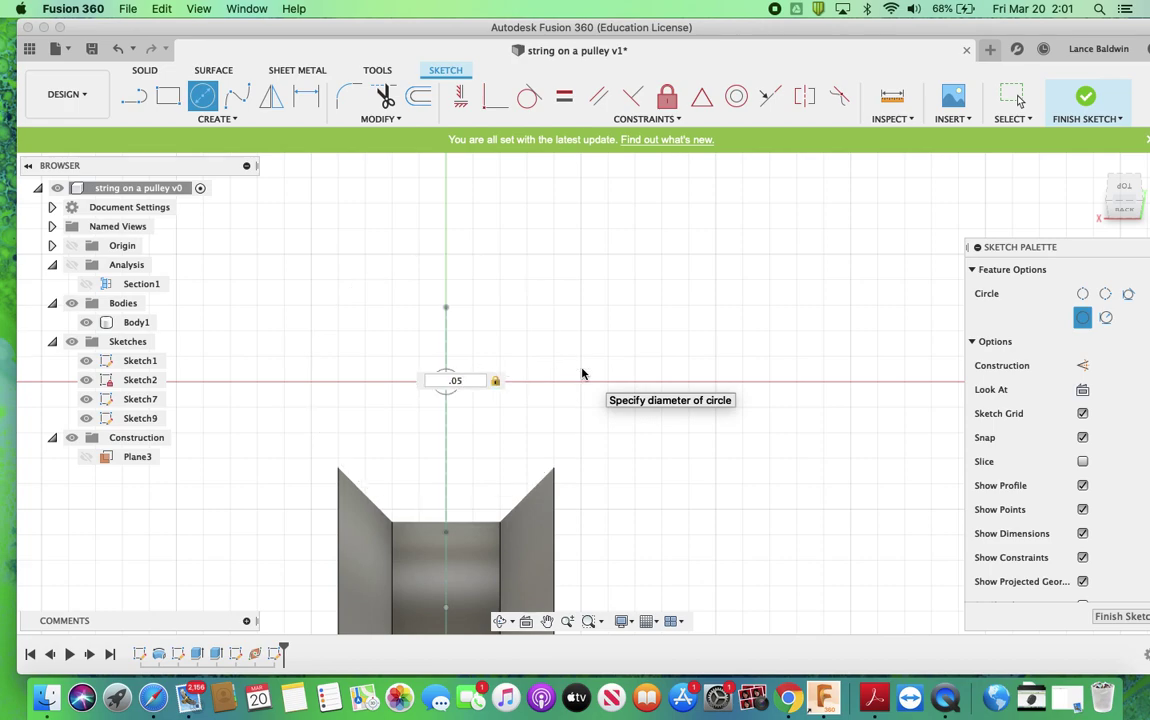
click(1086, 100)
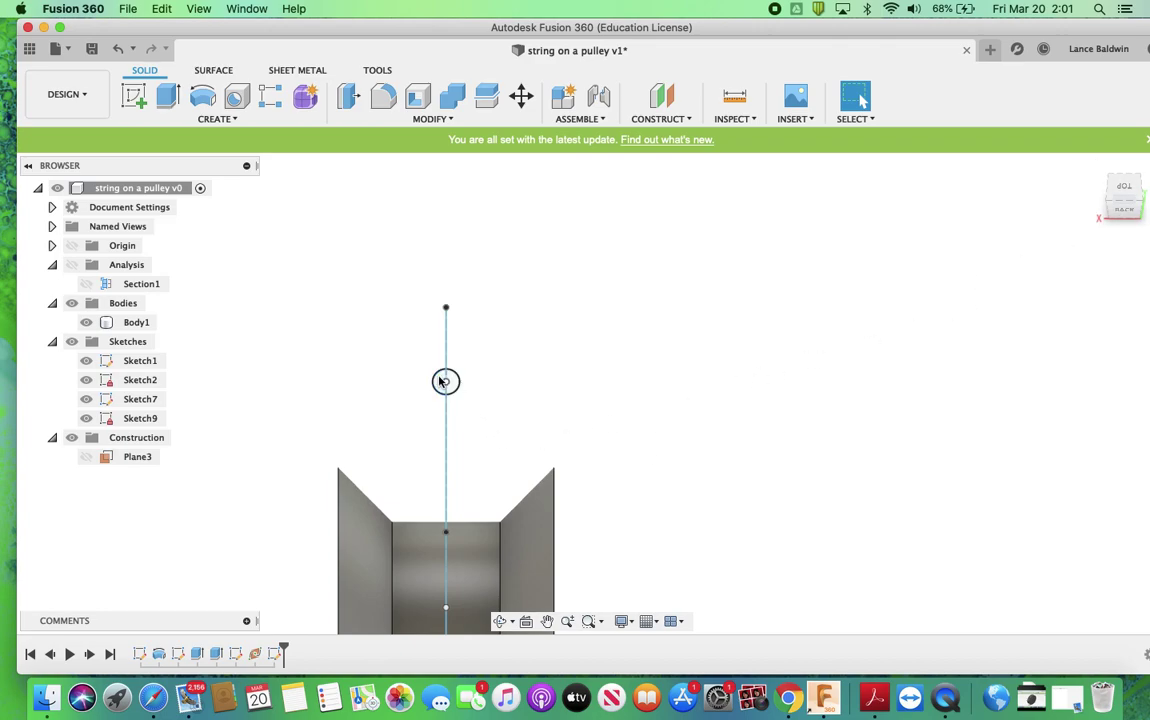
shift+middle_drag(441, 381, 575, 376)
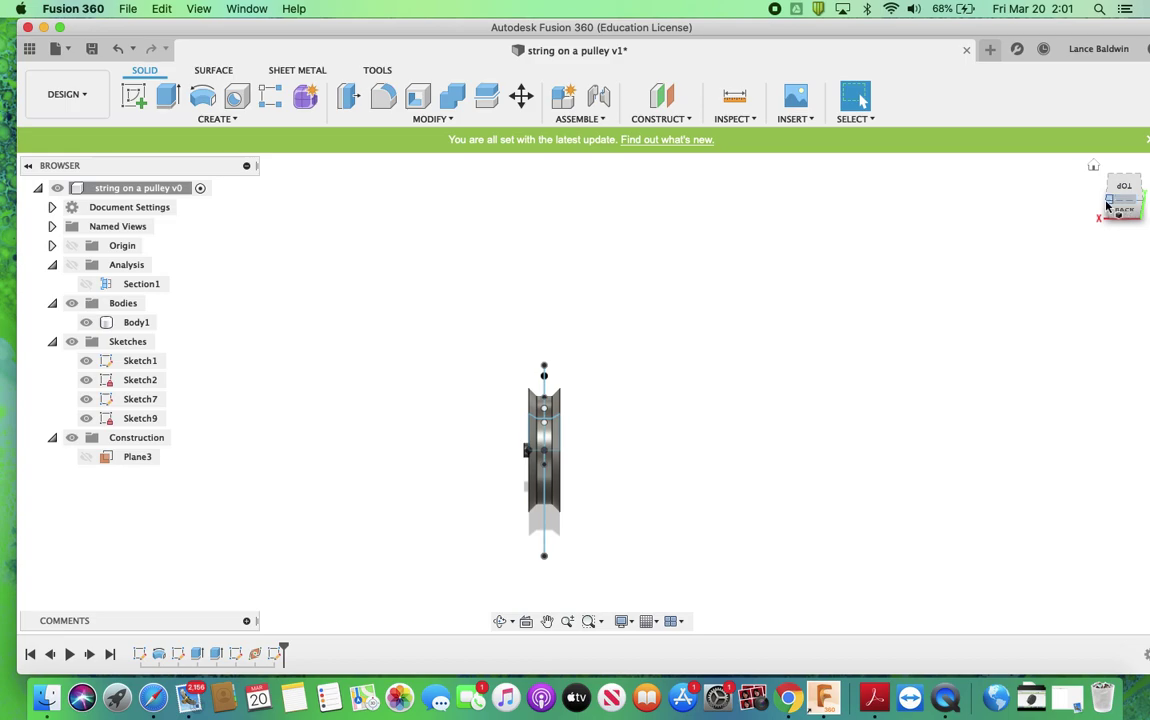
drag(1108, 204, 1092, 170)
Sweep the small circle along the string lines and arc, joining it to the pulley.
click(1093, 167)
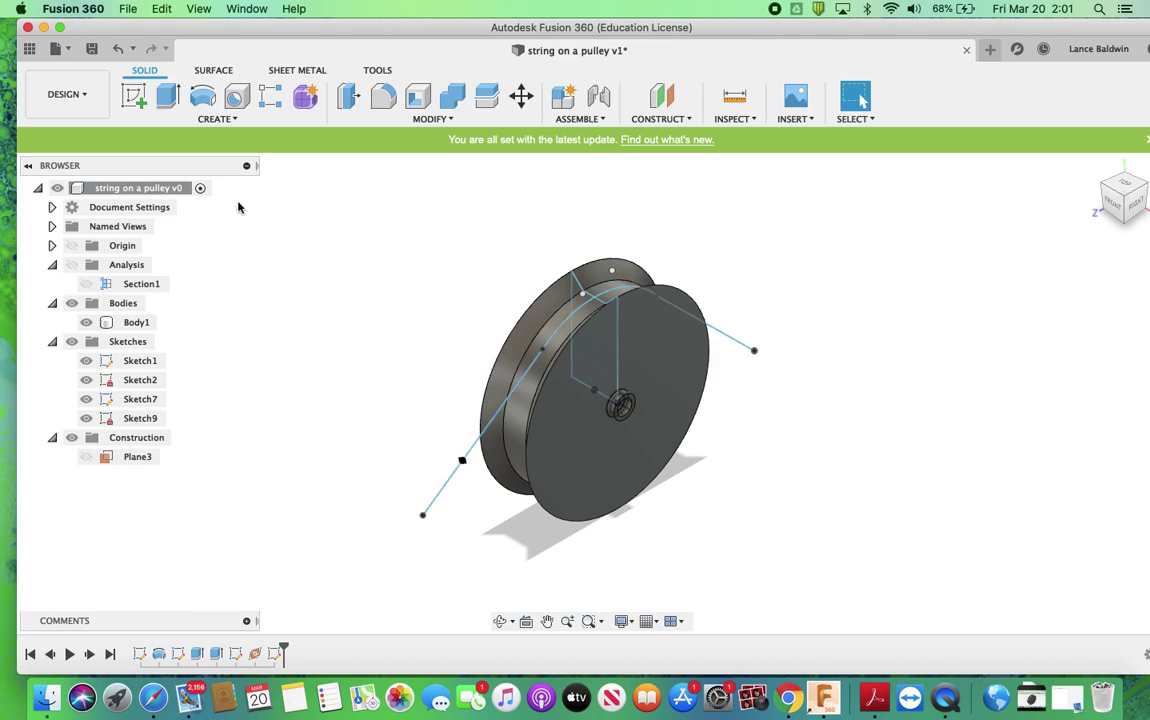
click(243, 121)
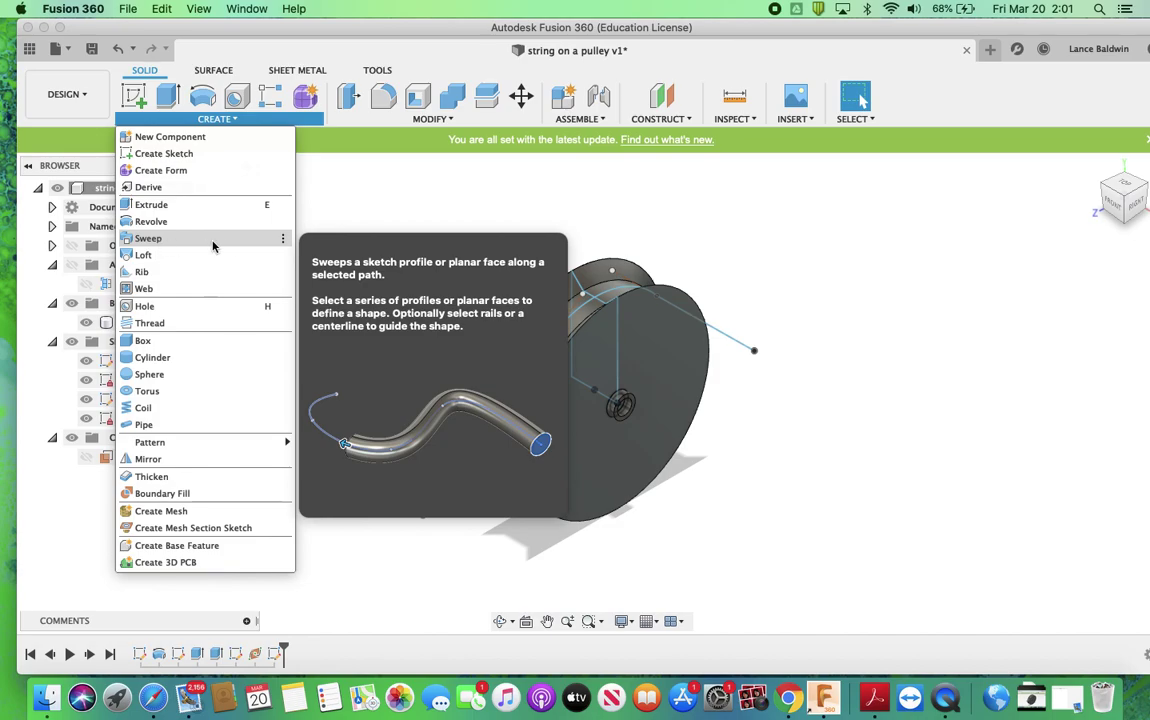
click(195, 239)
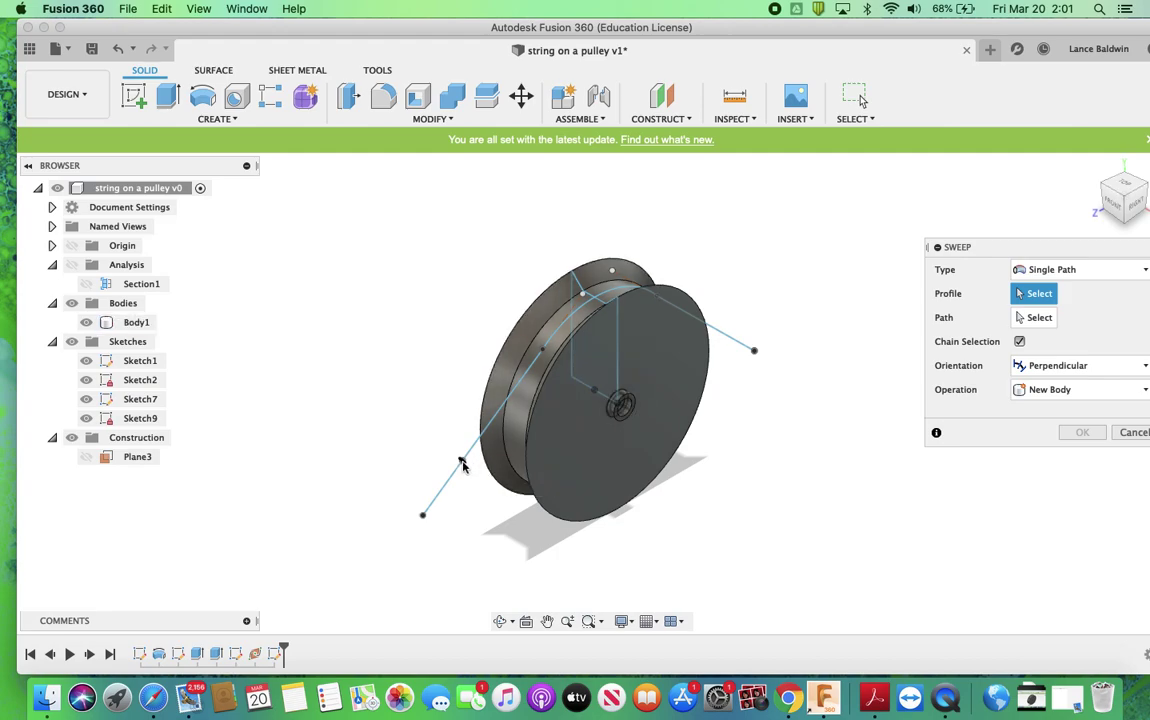
scroll(462, 463, up, 5)
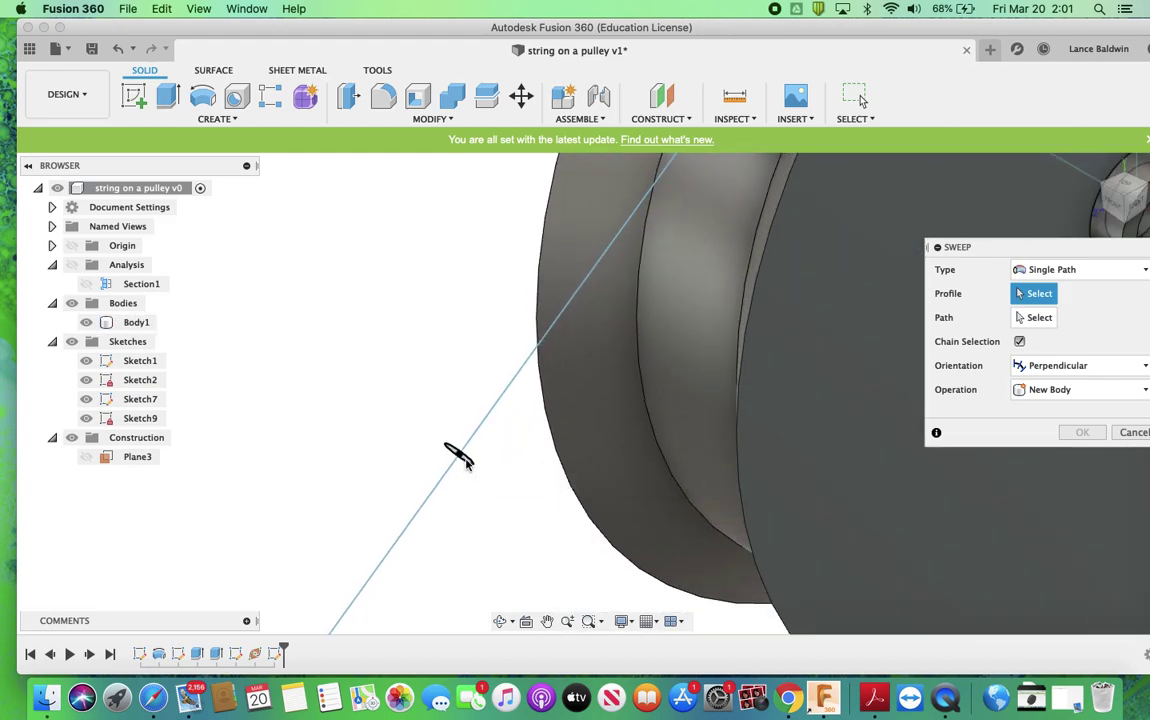
click(464, 460)
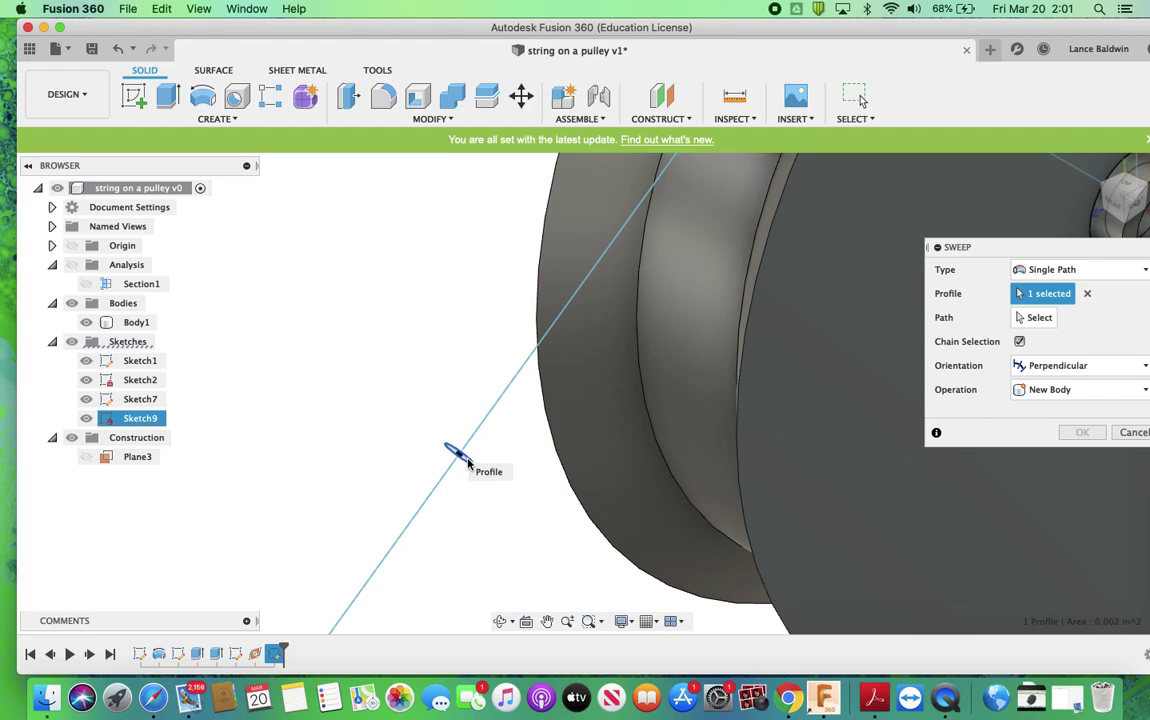
scroll(466, 460, down, 5)
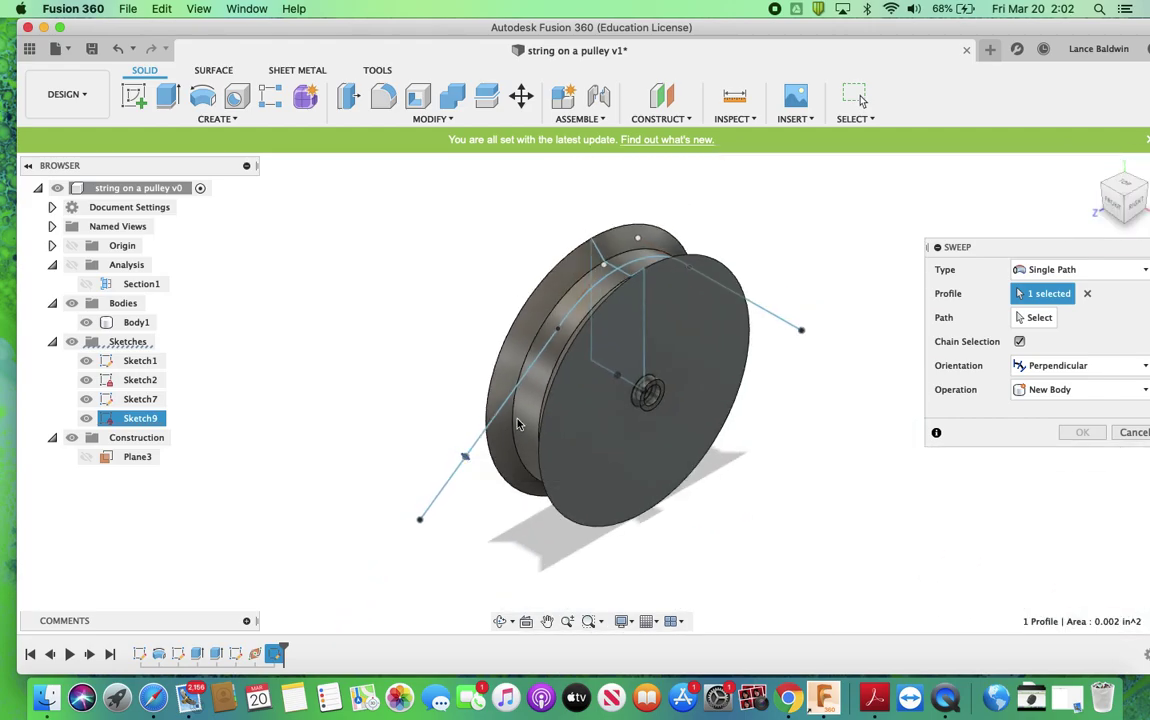
click(1033, 319)
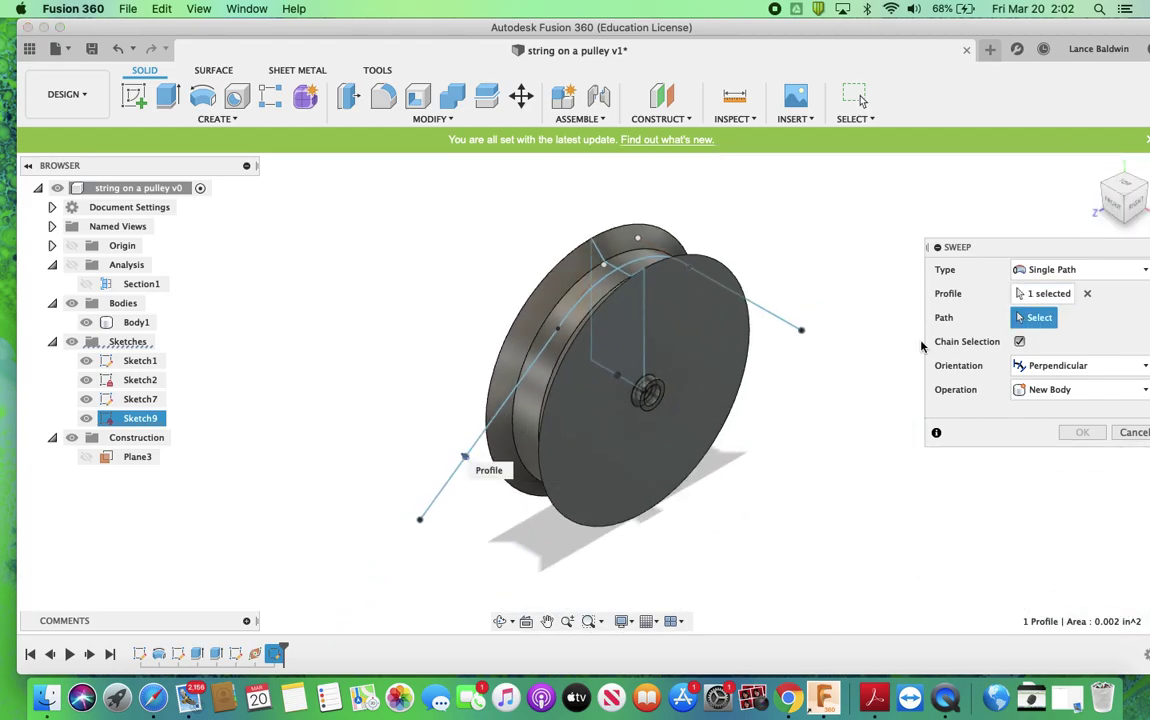
click(439, 500)
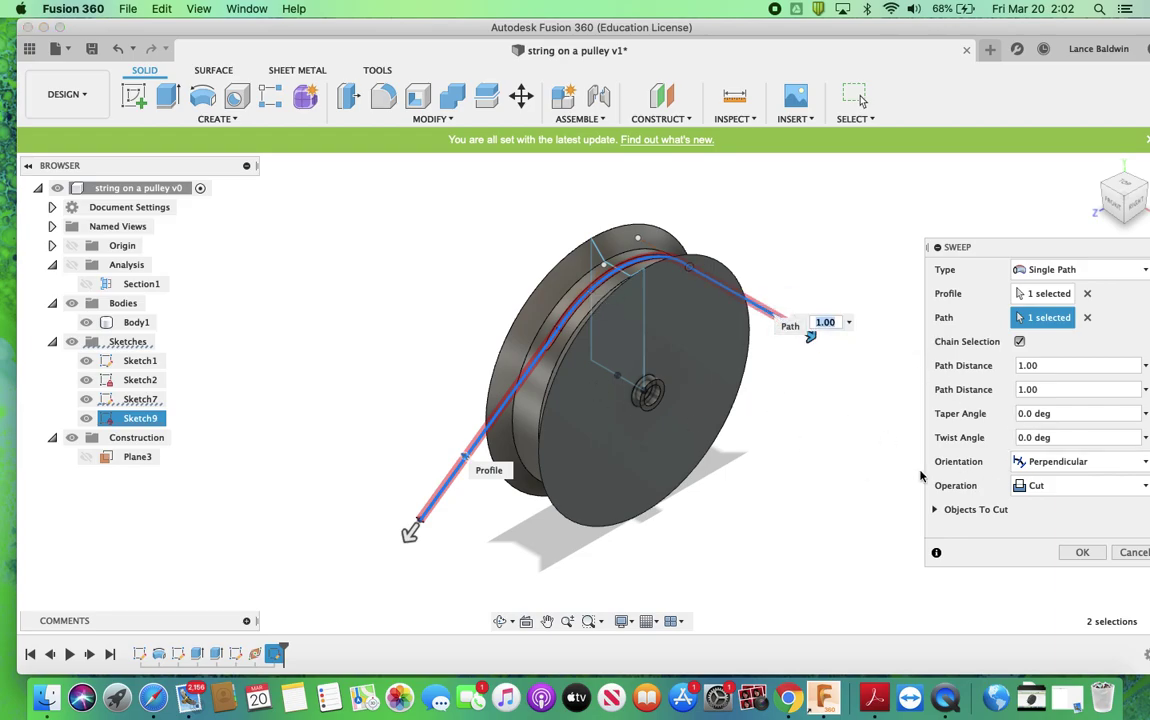
click(1030, 485)
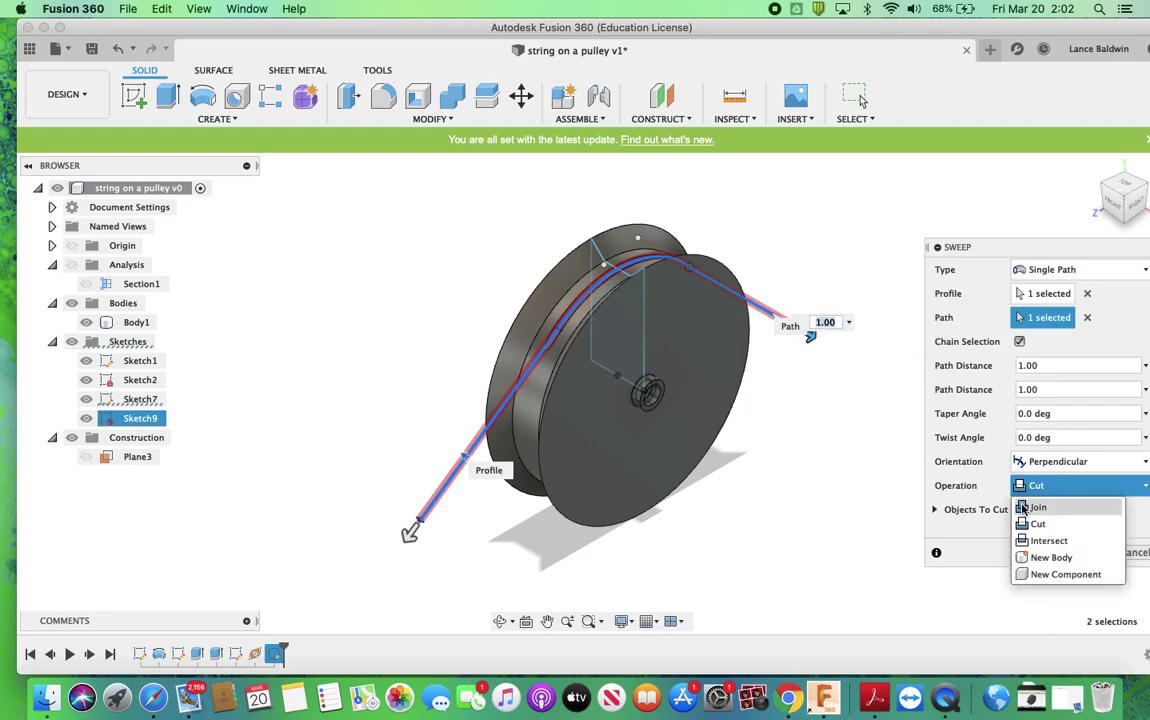
click(1022, 497)
click(1075, 533)
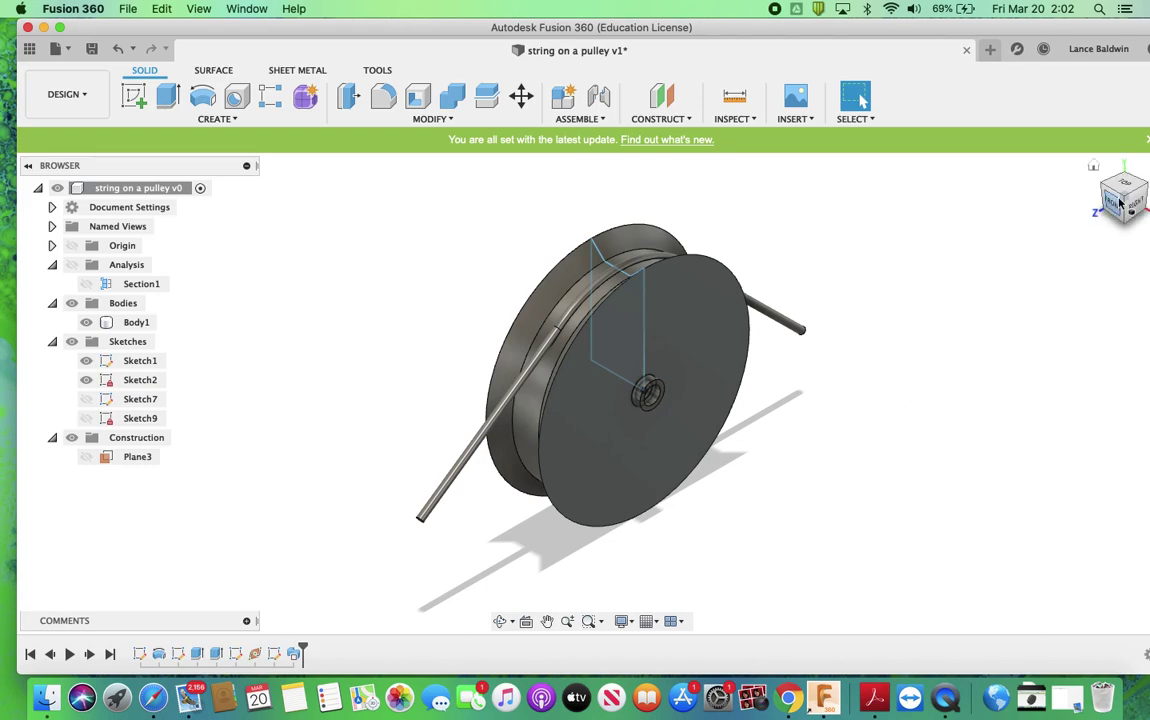
drag(1124, 201, 1120, 193)
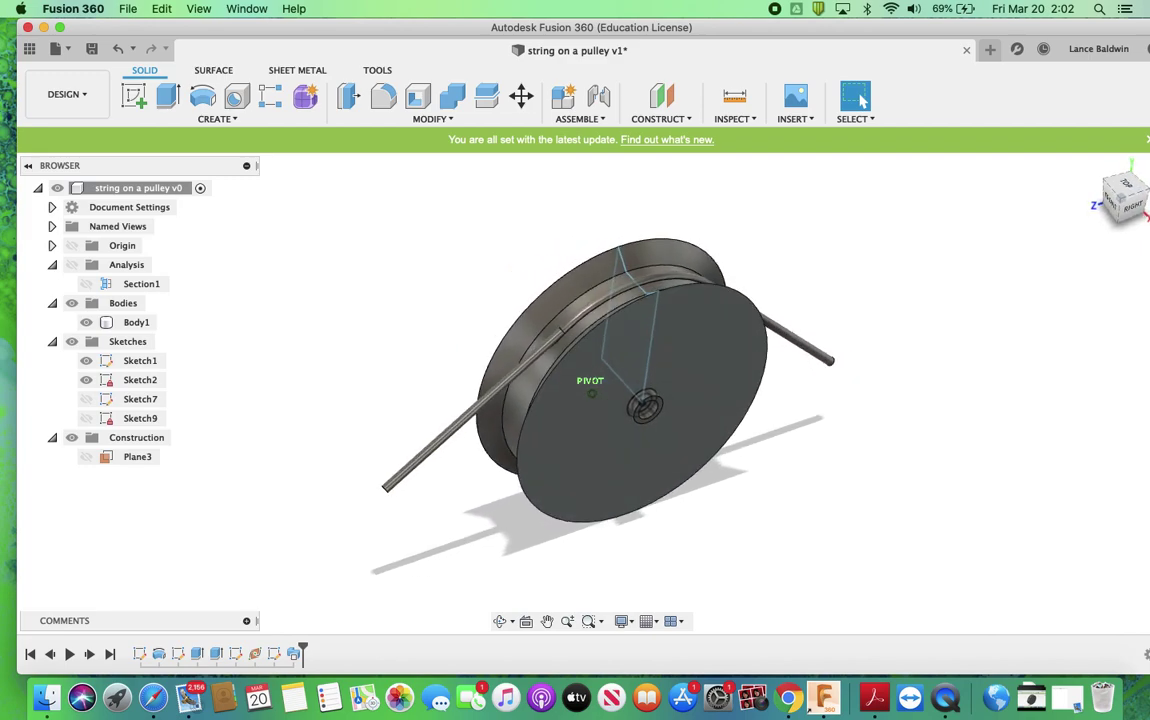
drag(1120, 193, 1120, 194)
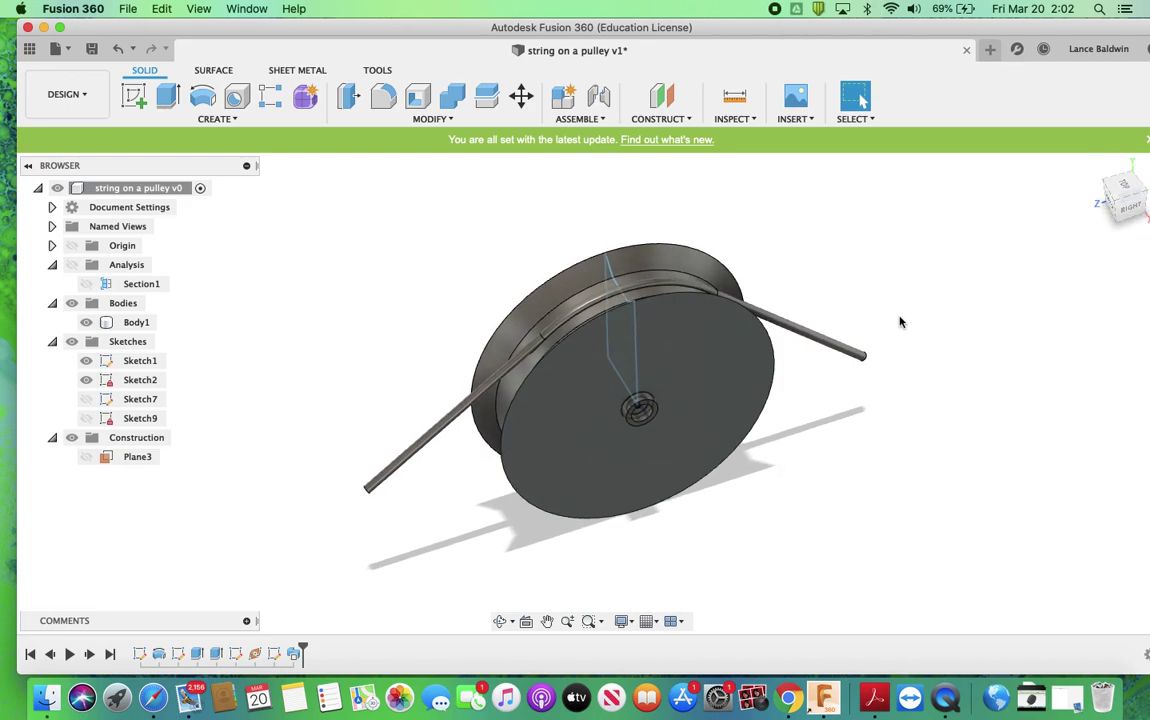